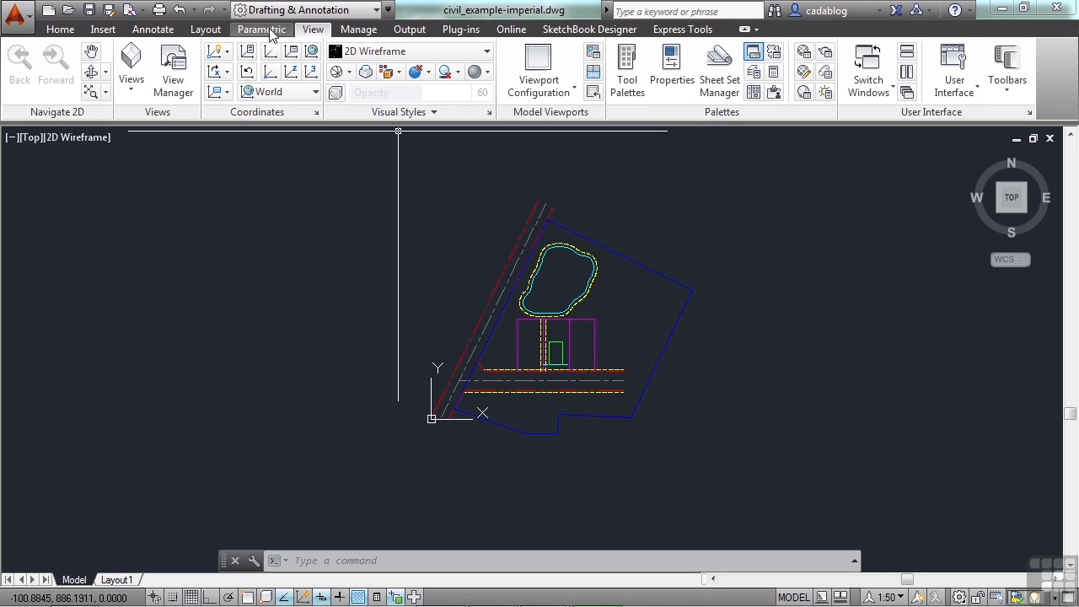
Look over the Home and View ribbon tabs and the Zoom flyout without zooming
click(71, 28)
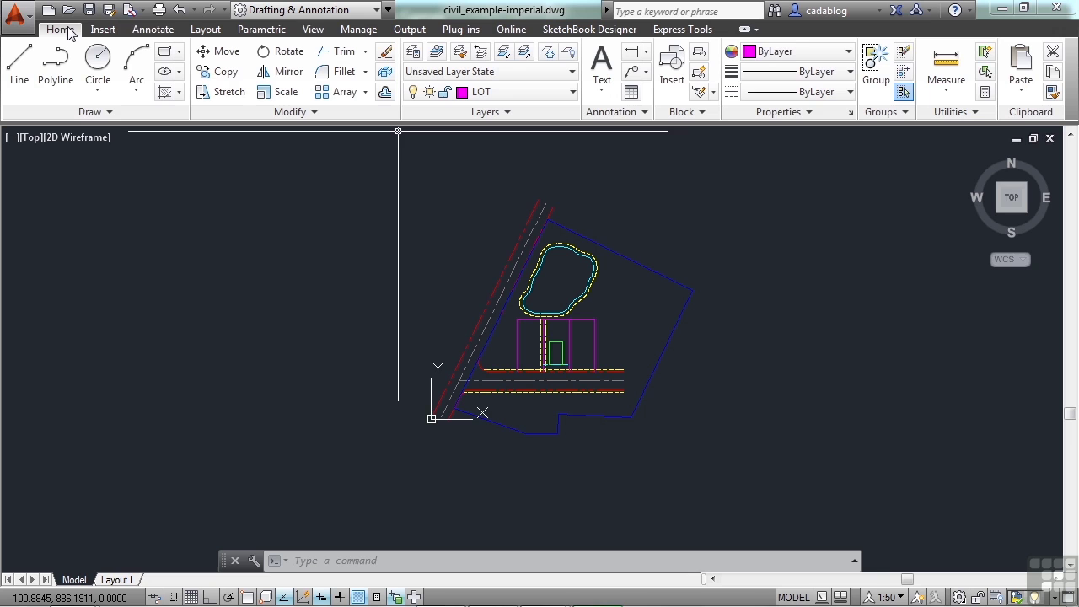
click(312, 29)
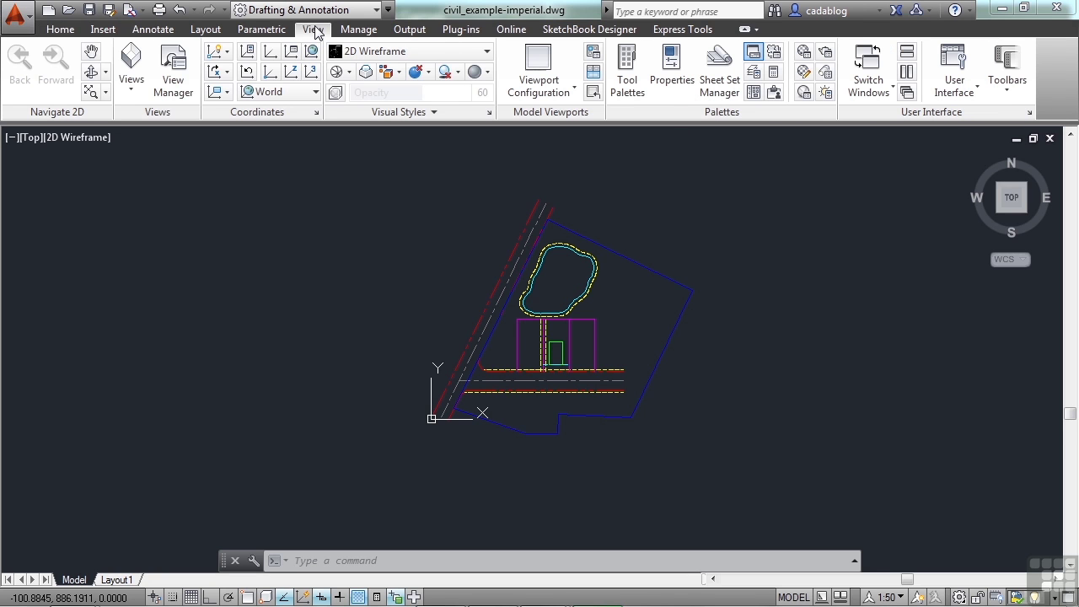
click(106, 93)
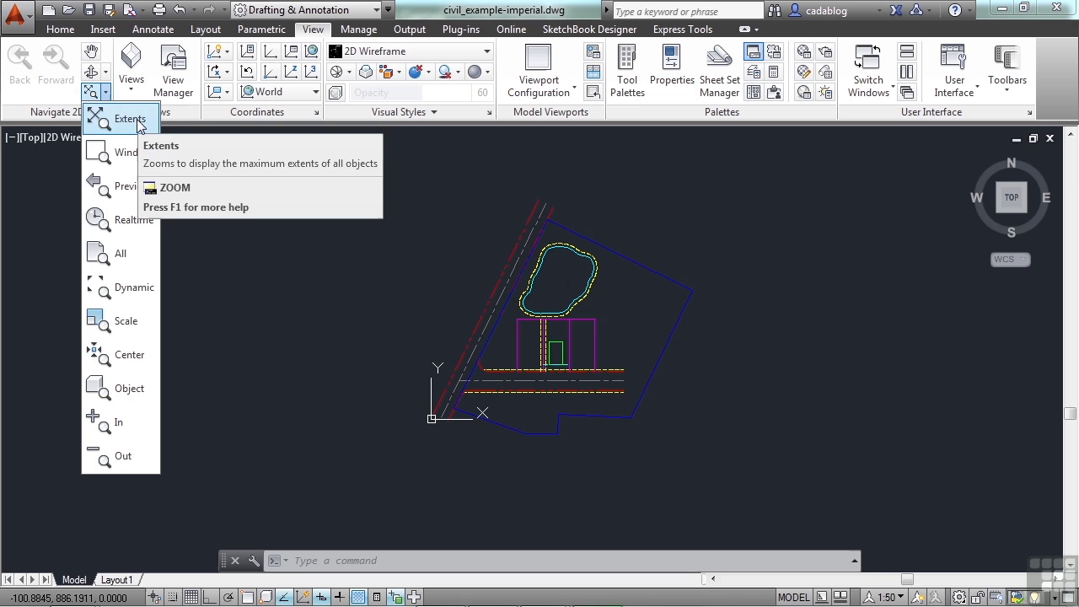
click(240, 271)
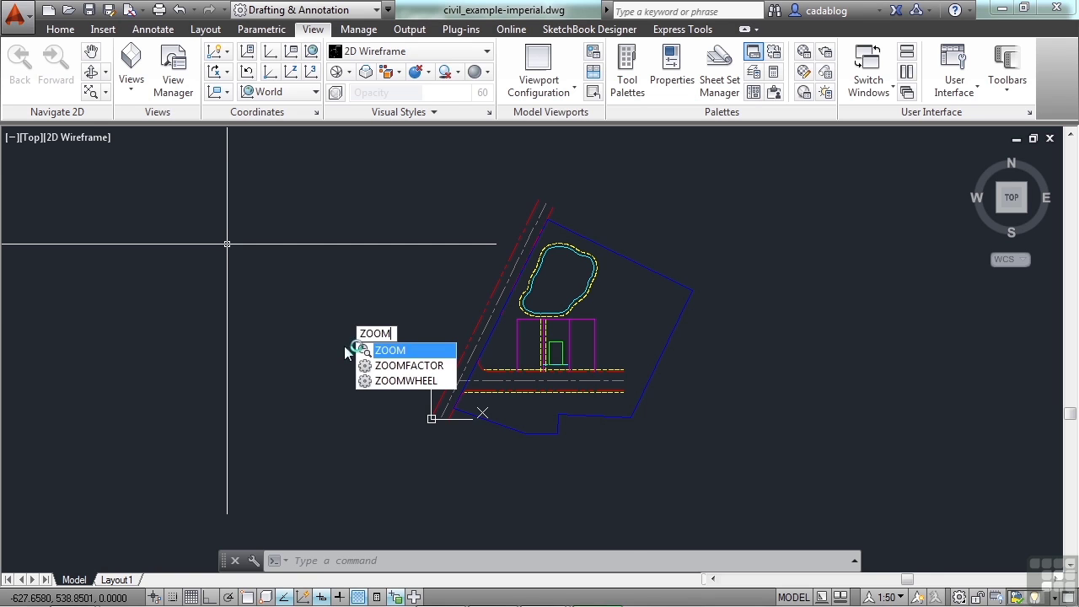
Zoom in slightly on the site plan with the scroll wheel
click(402, 352)
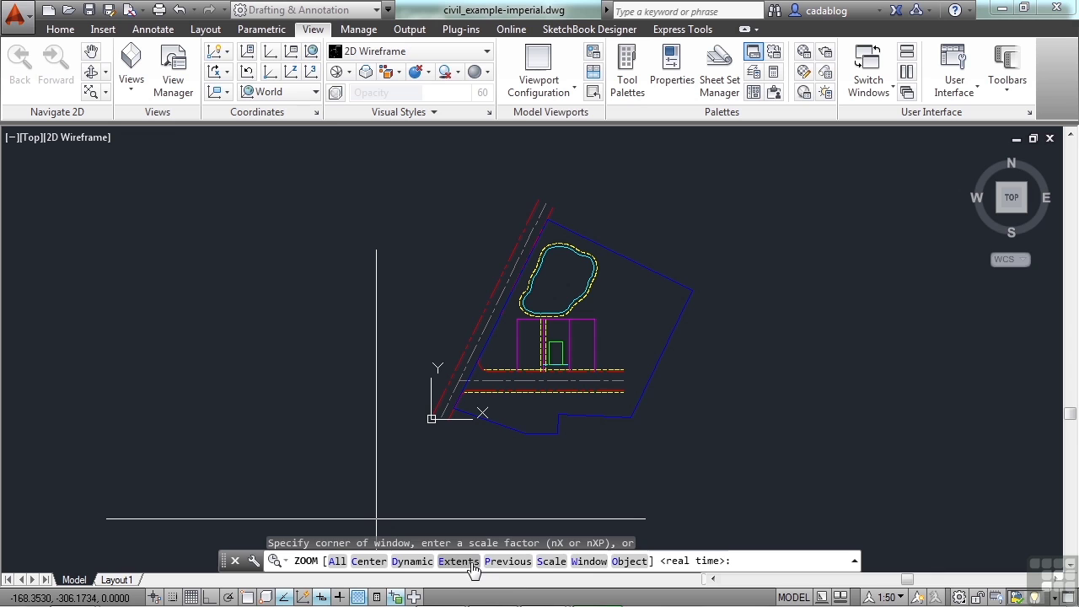
scroll(529, 357, up, 1)
key(Escape)
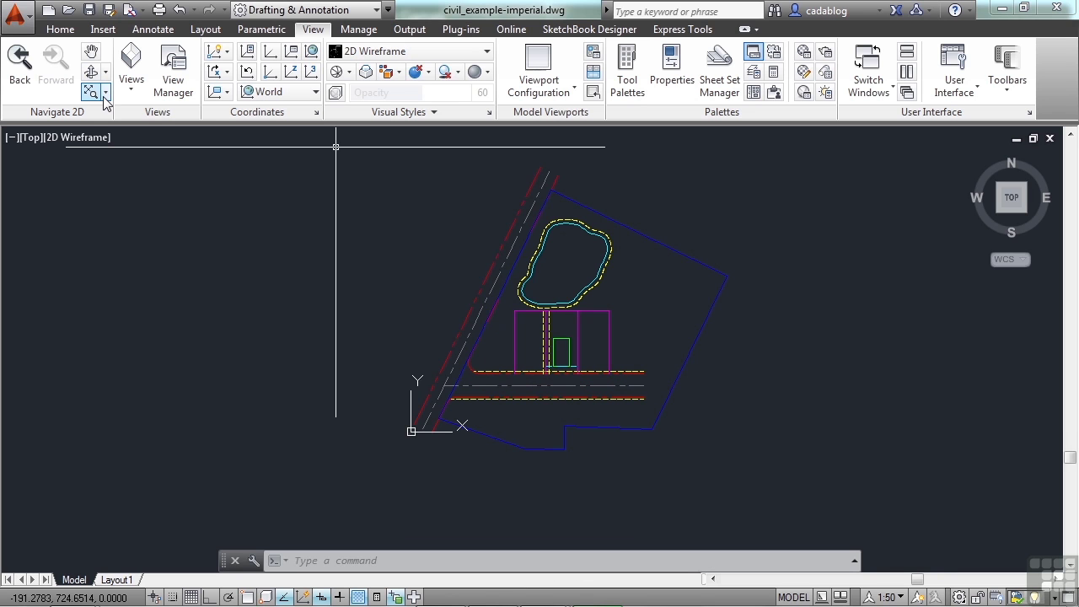
Zoom in closely on the small green rectangle with the scroll wheel
click(106, 92)
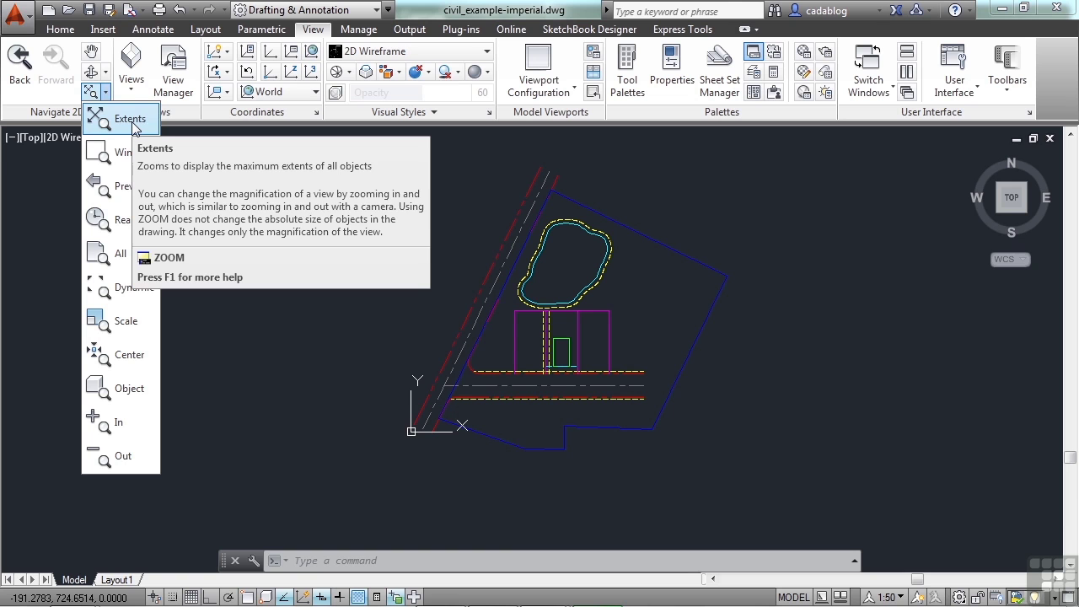
click(428, 284)
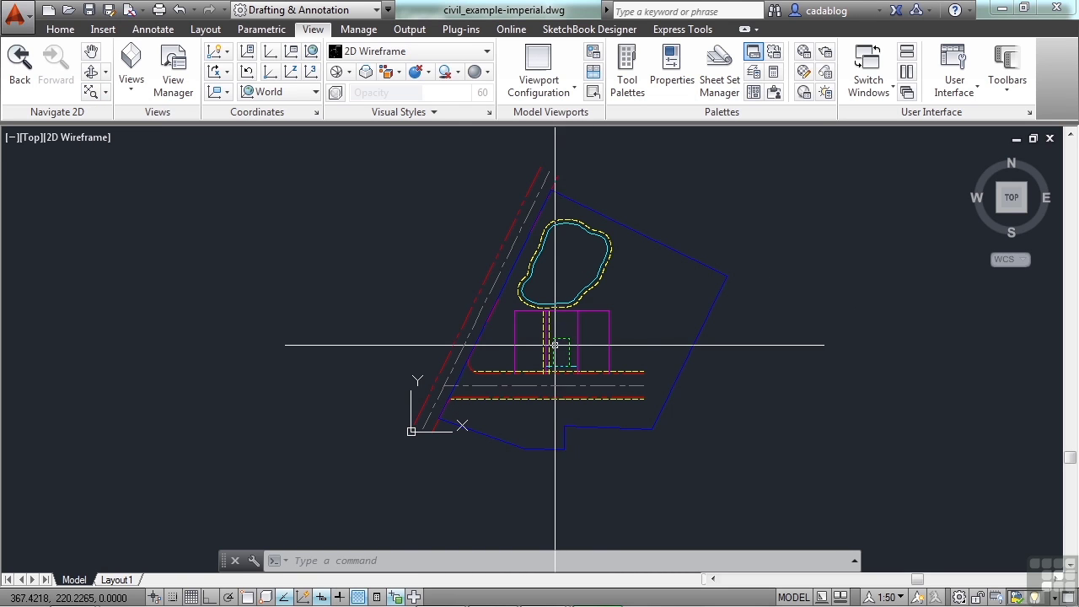
scroll(556, 338, up, 6)
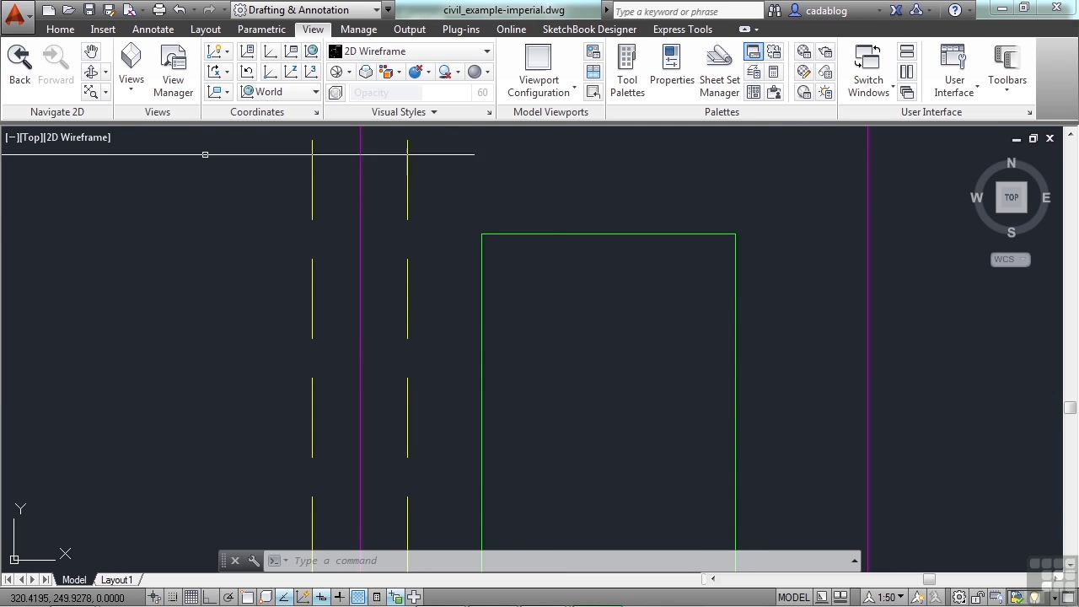
Zoom to Extents to show the whole site plan, then zoom out slightly
click(105, 93)
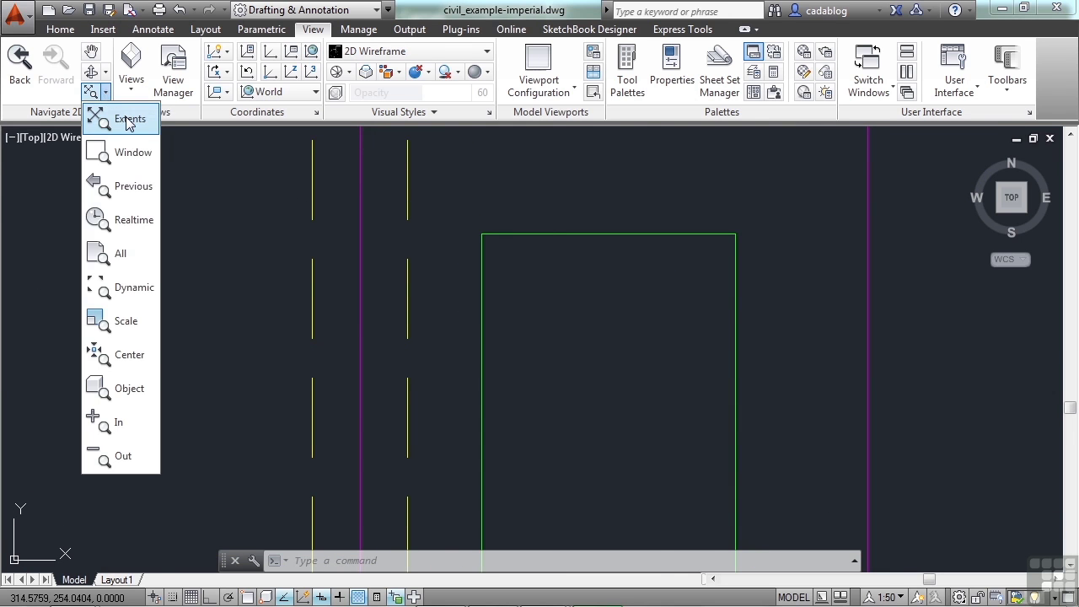
click(128, 119)
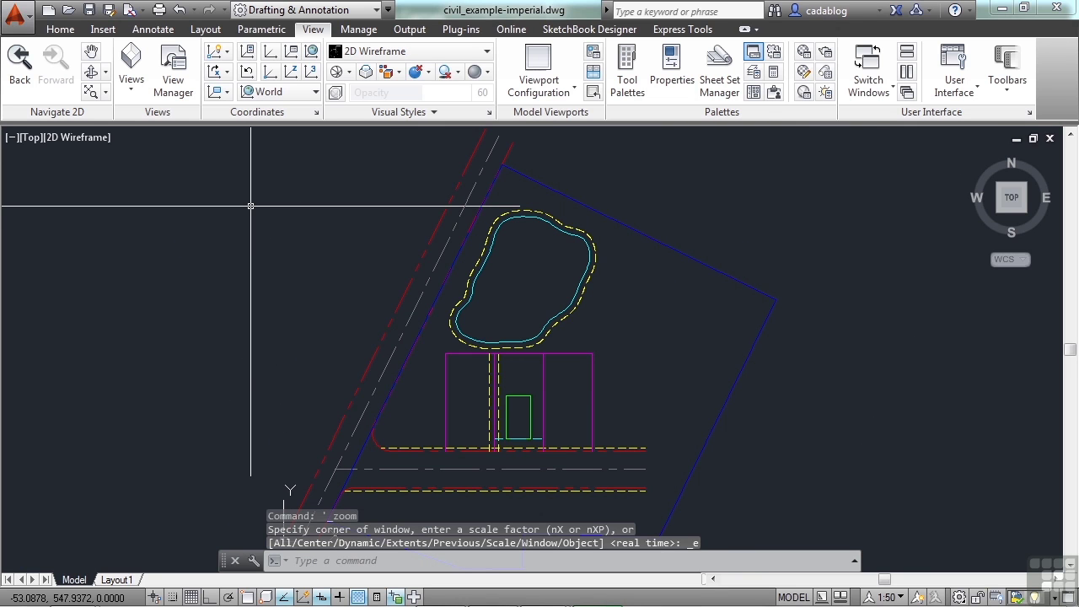
scroll(457, 329, down, 2)
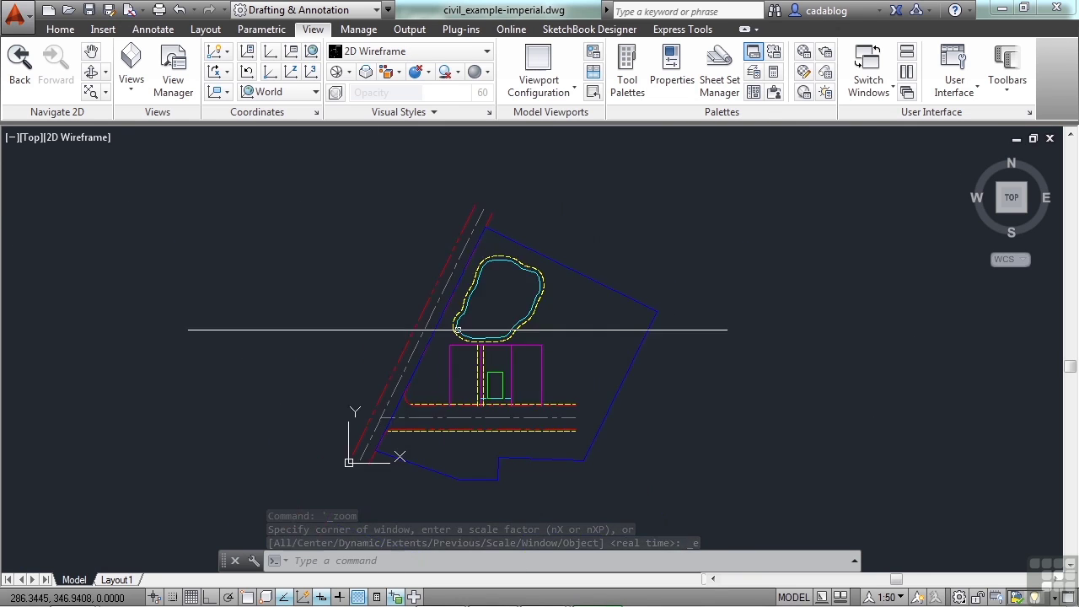
Draw a short stray line above the site plan using the L command
scroll(458, 329, down, 3)
text(l)
key(Return)
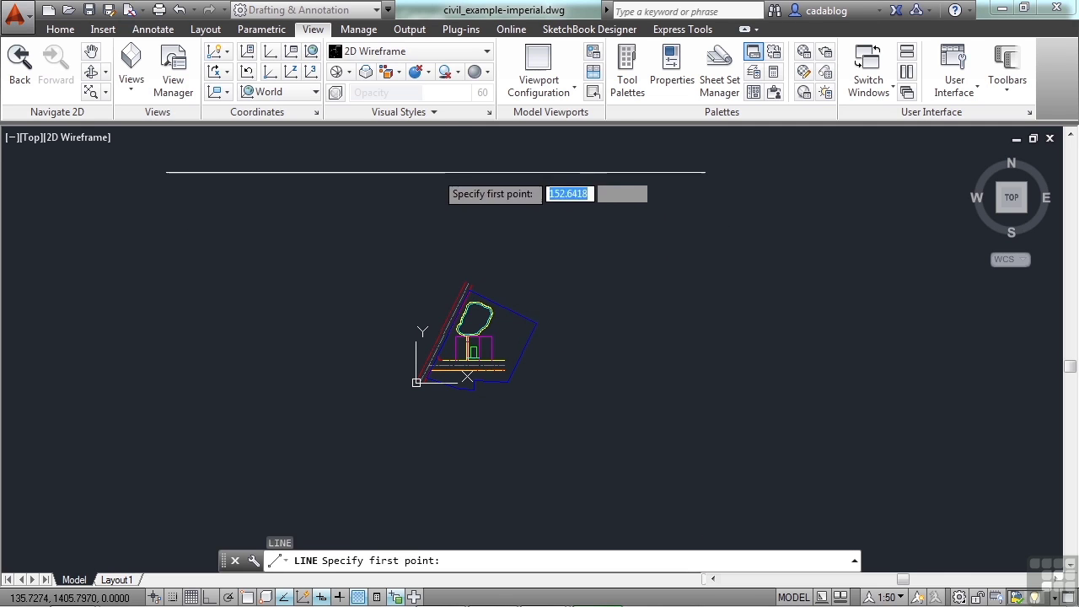
click(434, 166)
click(515, 171)
key(Return)
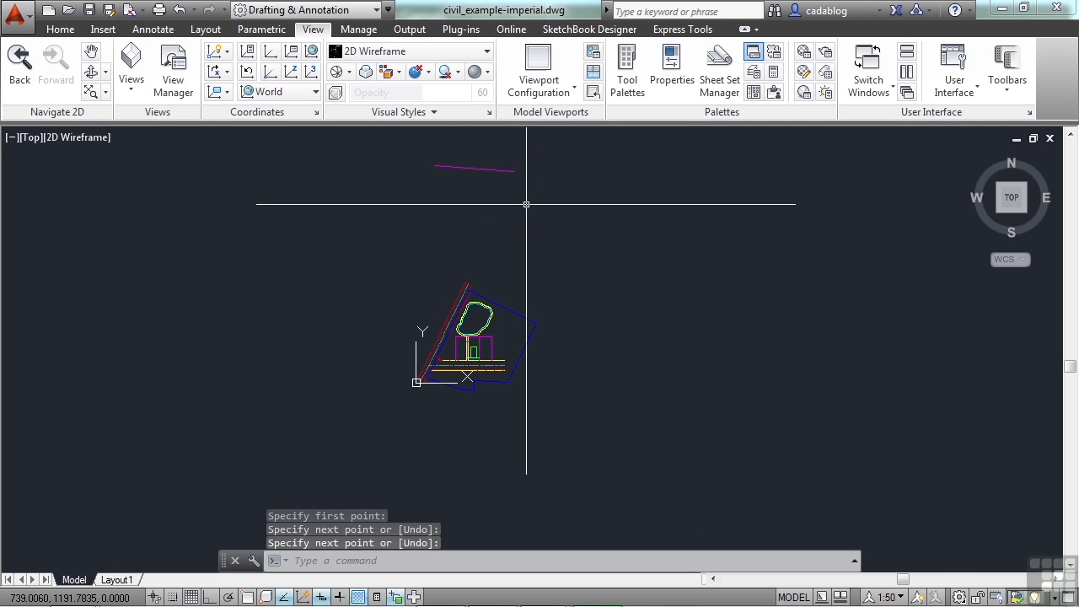
Window-zoom with Z > W onto part of the plan, then Zoom Extents
text(z)
key(Return)
text(w)
key(Return)
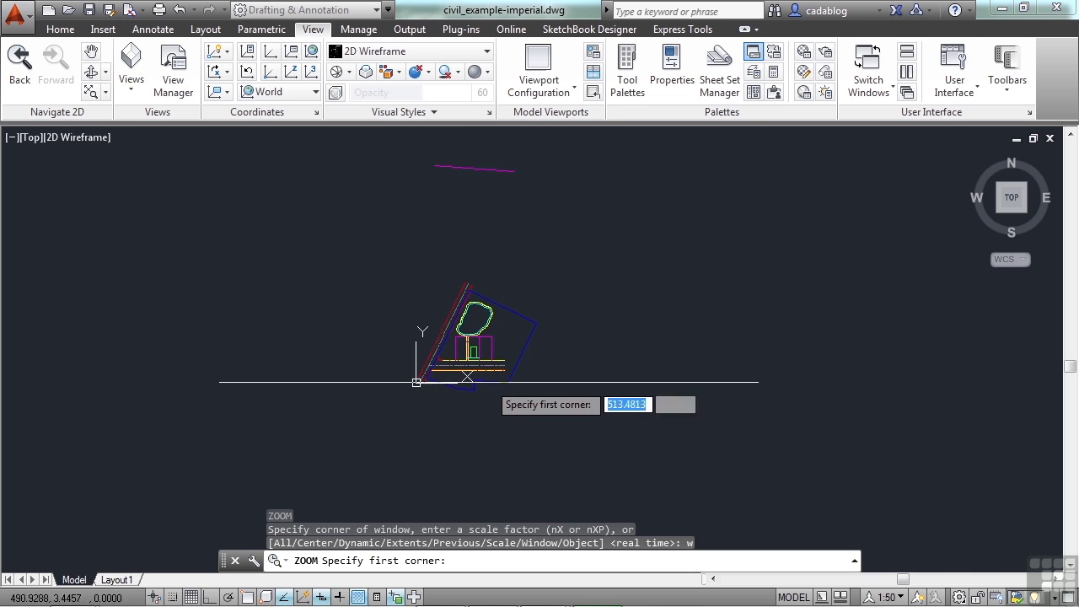
click(422, 379)
click(506, 354)
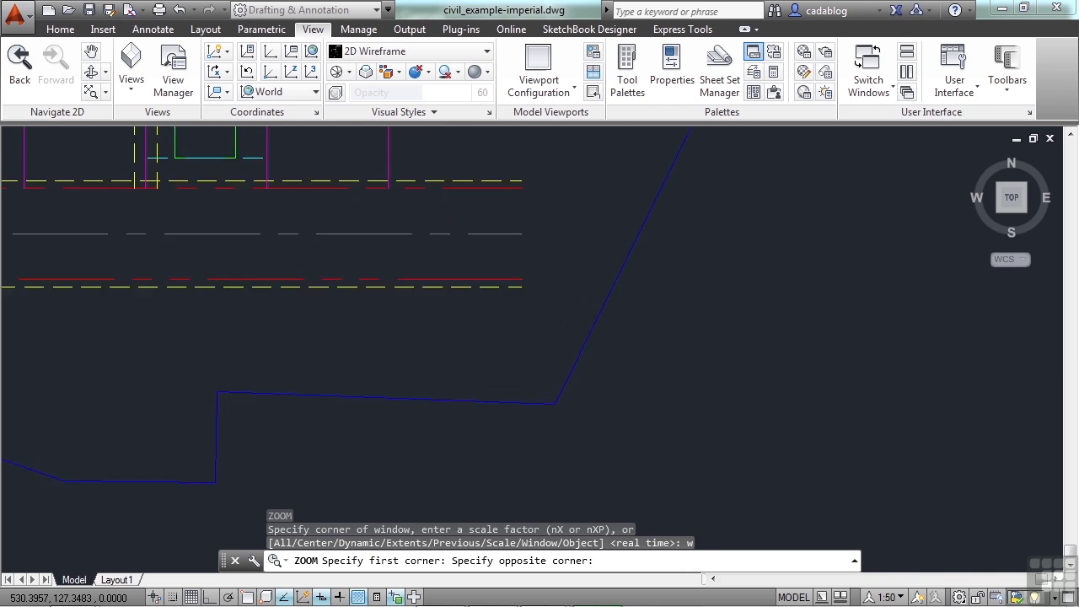
click(107, 91)
click(121, 116)
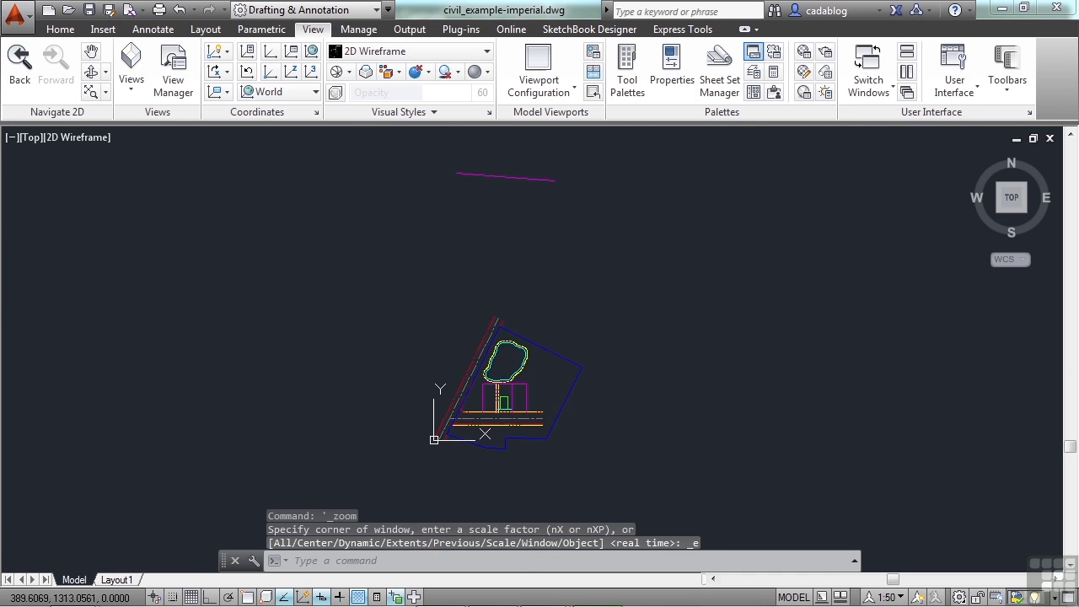
Erase the stray magenta line and Zoom Extents to fit the remaining site plan
click(507, 196)
click(477, 167)
key(Delete)
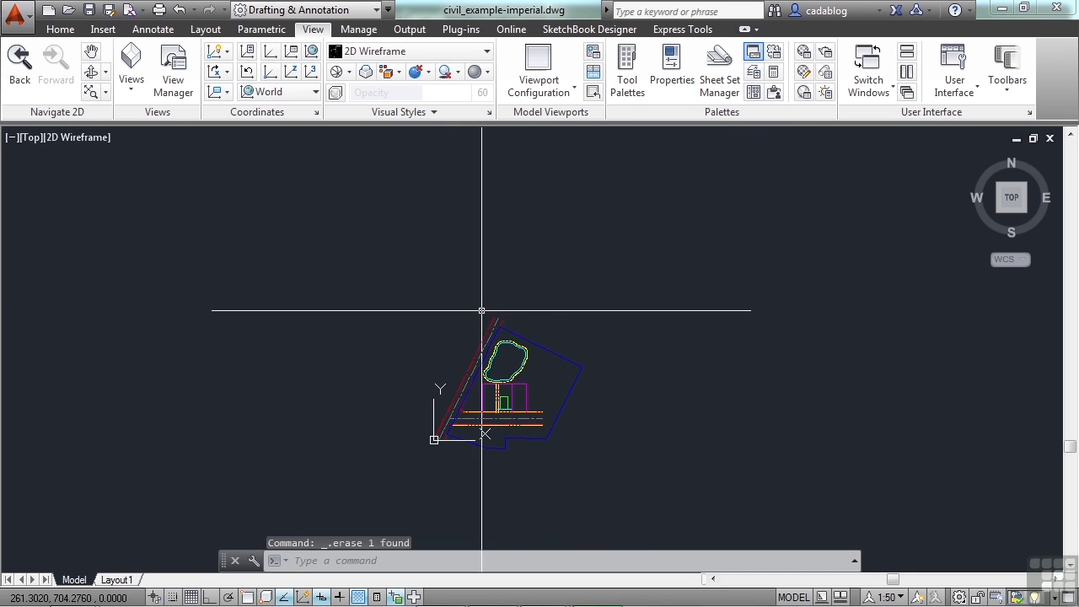
click(106, 94)
click(121, 113)
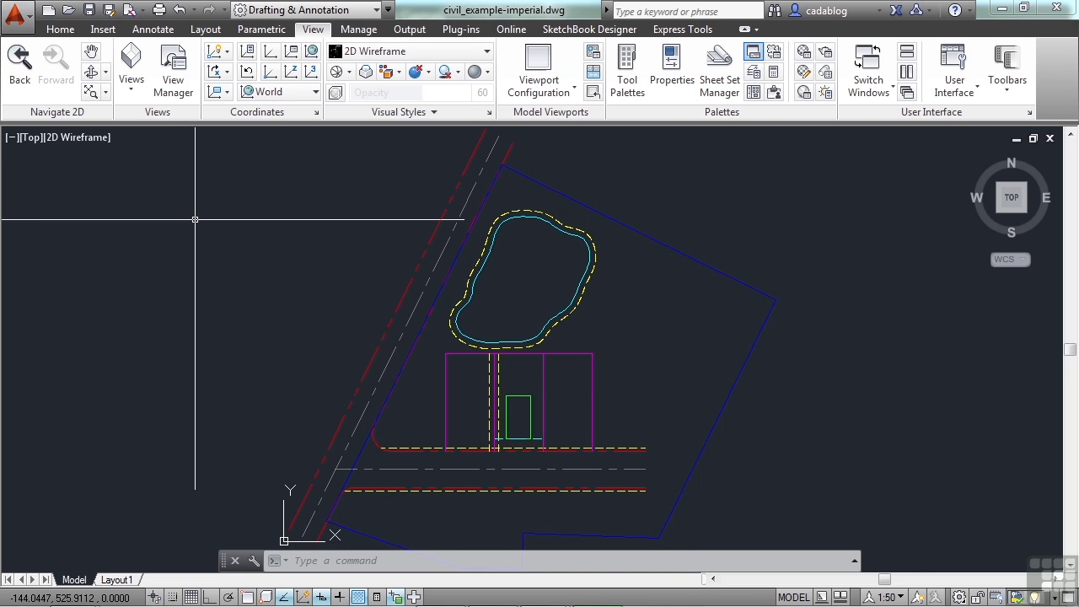
Zoom Window around the buildings below the pond
click(106, 93)
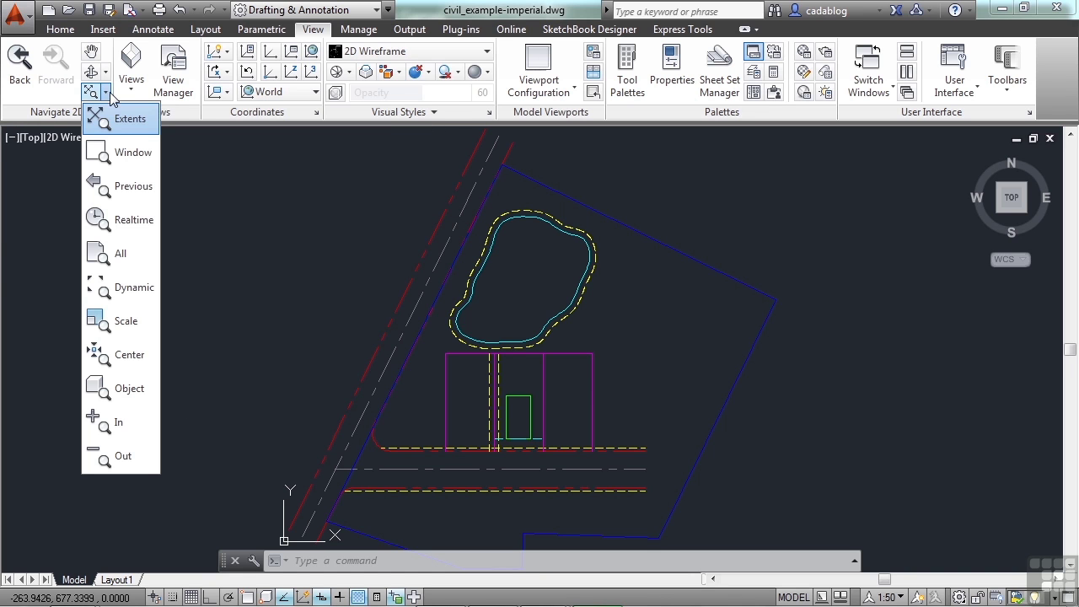
click(140, 152)
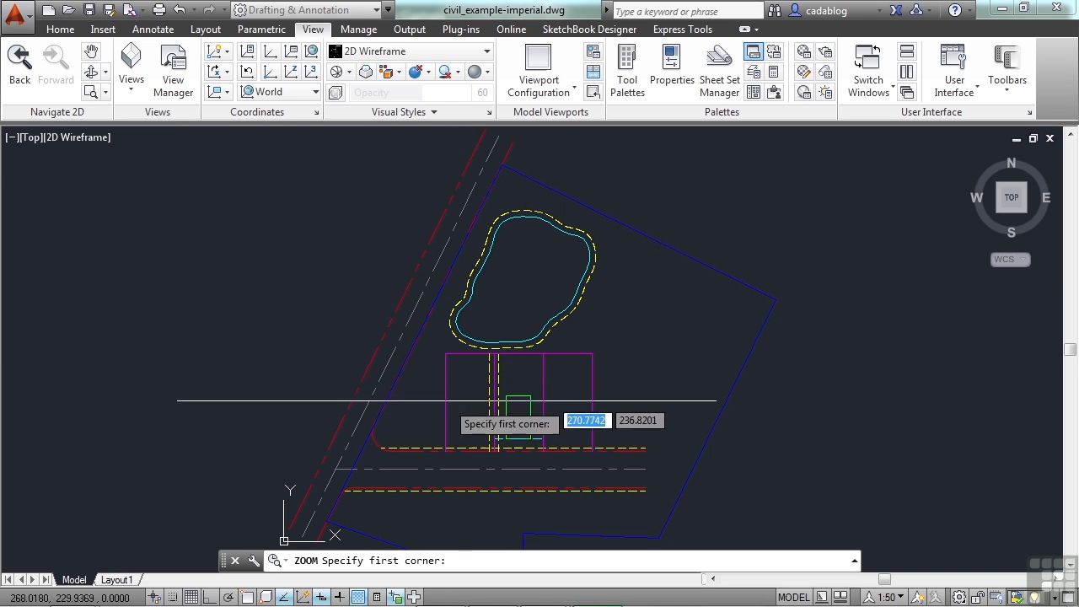
click(433, 345)
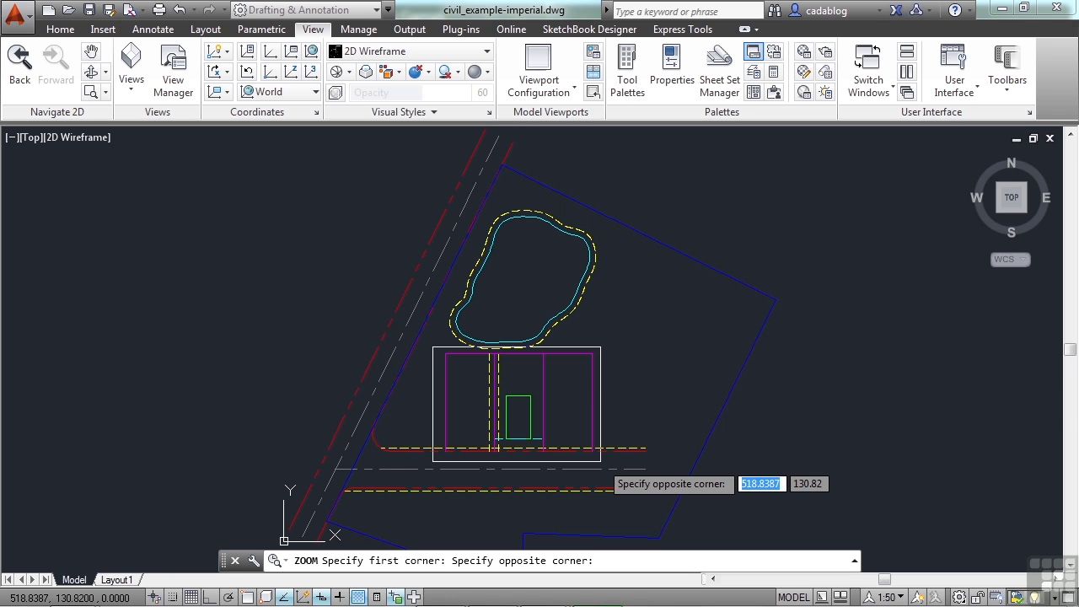
click(600, 461)
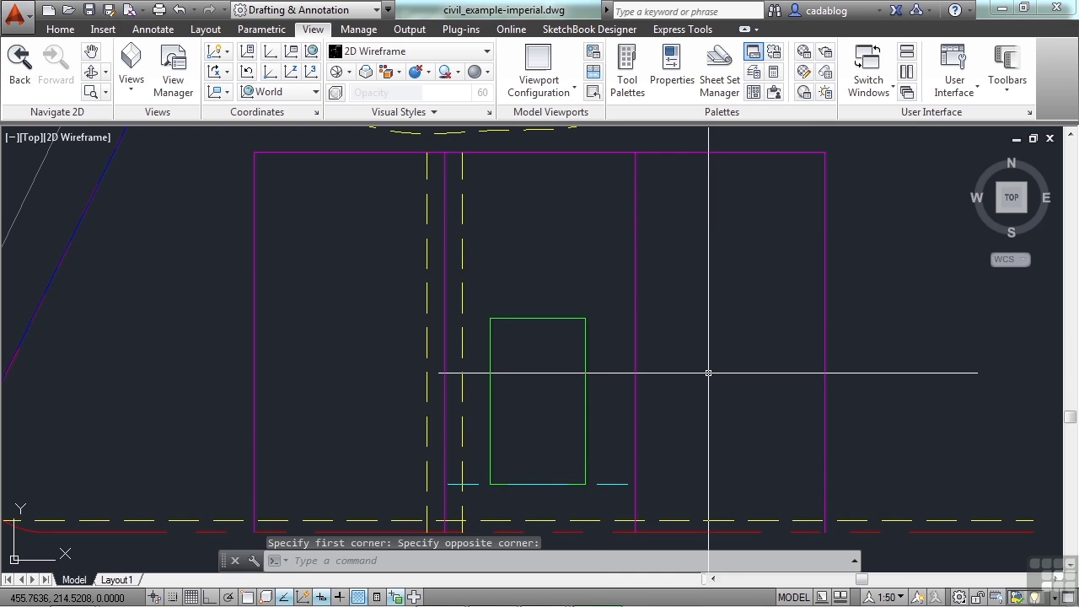
Return to the previous view with Zoom Previous
click(105, 91)
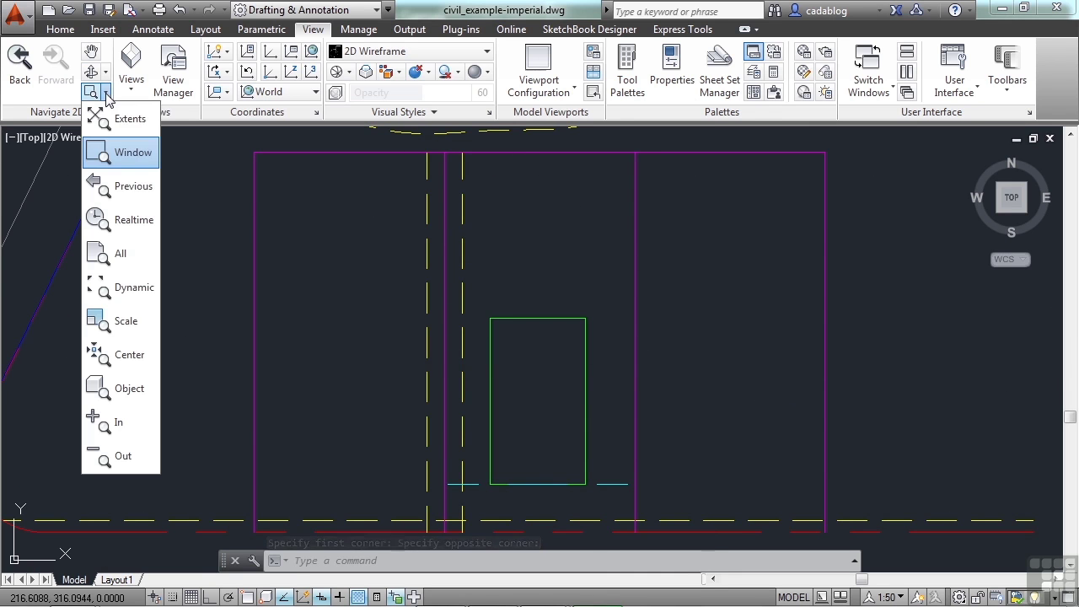
click(135, 186)
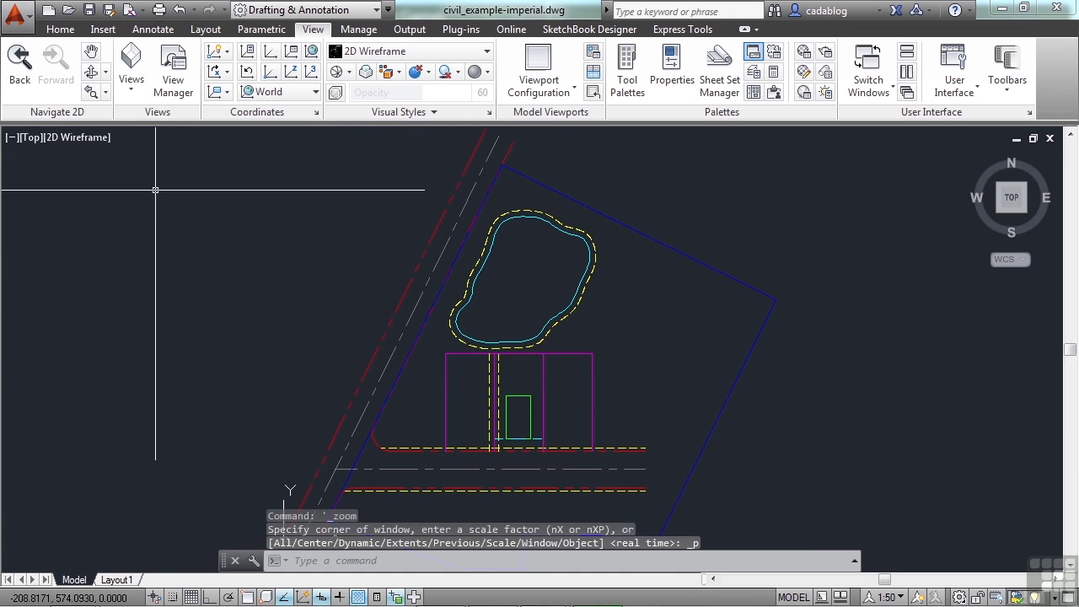
click(105, 93)
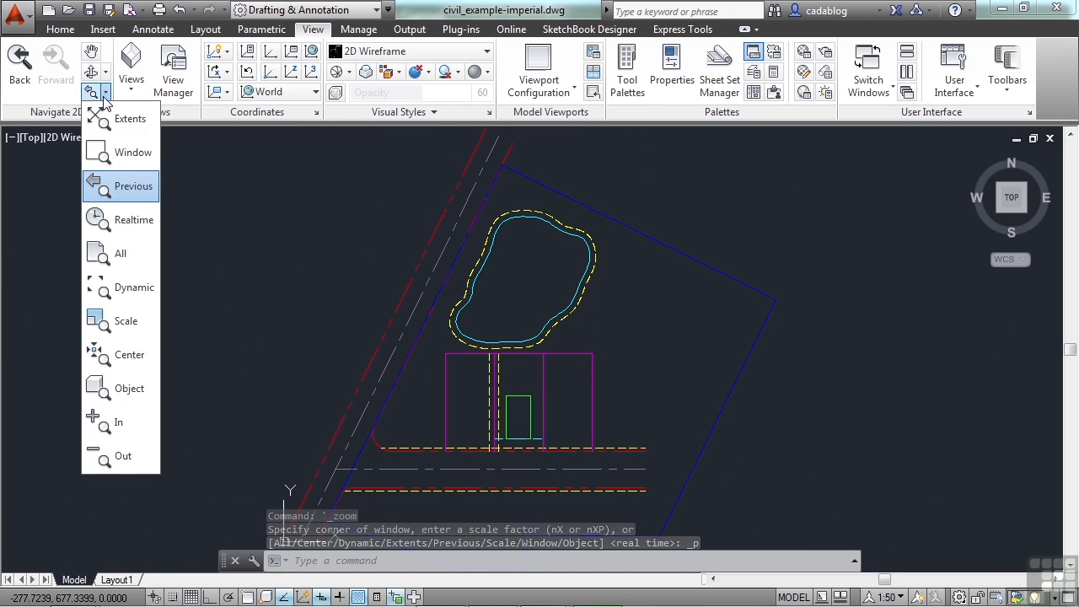
Use Realtime Zoom, dragging to zoom in and out on the pond and magenta building
click(131, 220)
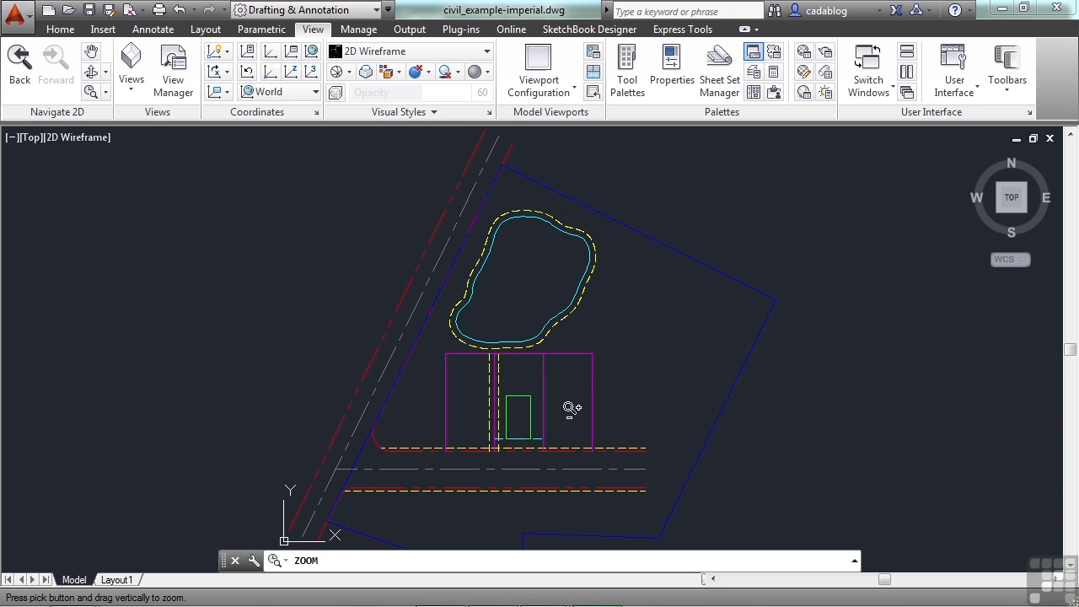
mouse_move(571, 408)
mouse_down()
mouse_move(542, 295)
mouse_move(489, 210)
mouse_move(606, 510)
mouse_move(611, 304)
mouse_move(605, 434)
mouse_move(619, 357)
mouse_move(511, 393)
mouse_move(667, 429)
mouse_move(584, 417)
mouse_move(638, 405)
mouse_move(542, 413)
mouse_move(578, 357)
mouse_move(587, 440)
mouse_move(602, 166)
mouse_move(592, 265)
mouse_move(600, 453)
mouse_move(621, 549)
mouse_move(603, 187)
mouse_move(617, 217)
mouse_up()
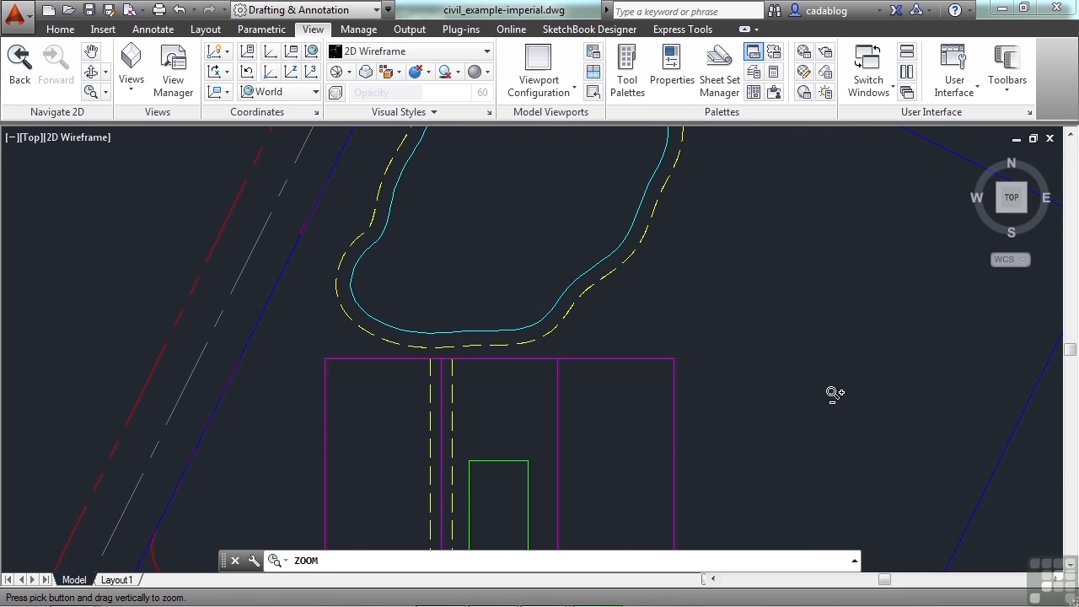
mouse_move(836, 393)
mouse_down()
mouse_move(852, 204)
mouse_move(843, 500)
mouse_move(824, 314)
mouse_up()
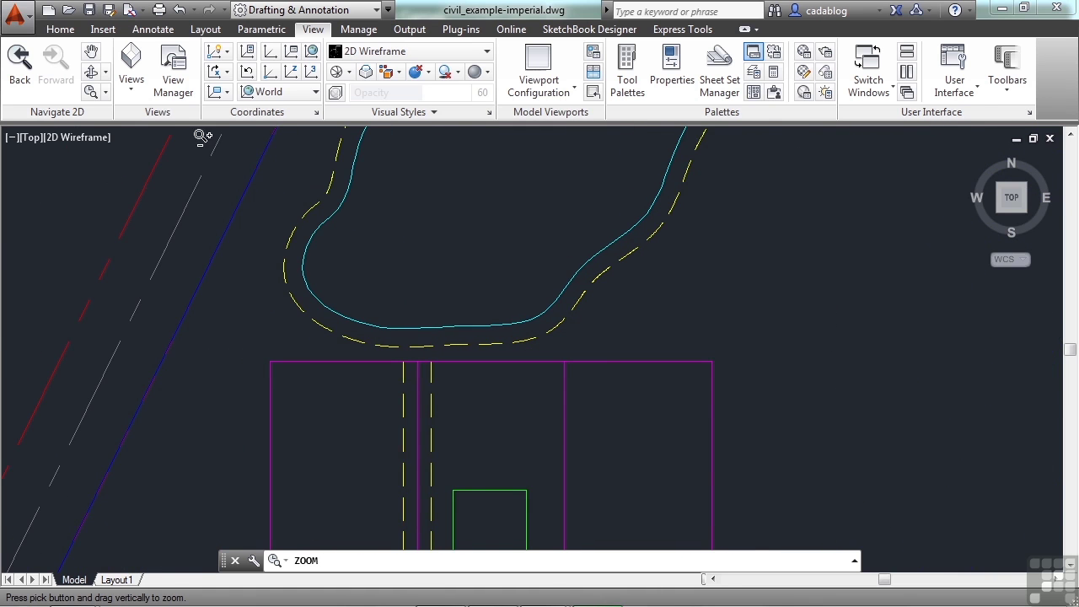
mouse_move(713, 305)
mouse_down()
mouse_move(730, 458)
mouse_move(650, 250)
mouse_move(751, 446)
mouse_move(740, 269)
mouse_move(756, 481)
mouse_move(742, 315)
mouse_move(746, 267)
mouse_move(772, 357)
mouse_move(758, 278)
mouse_move(815, 518)
mouse_move(724, 228)
mouse_move(812, 393)
mouse_move(821, 457)
mouse_move(713, 258)
mouse_move(789, 455)
mouse_up()
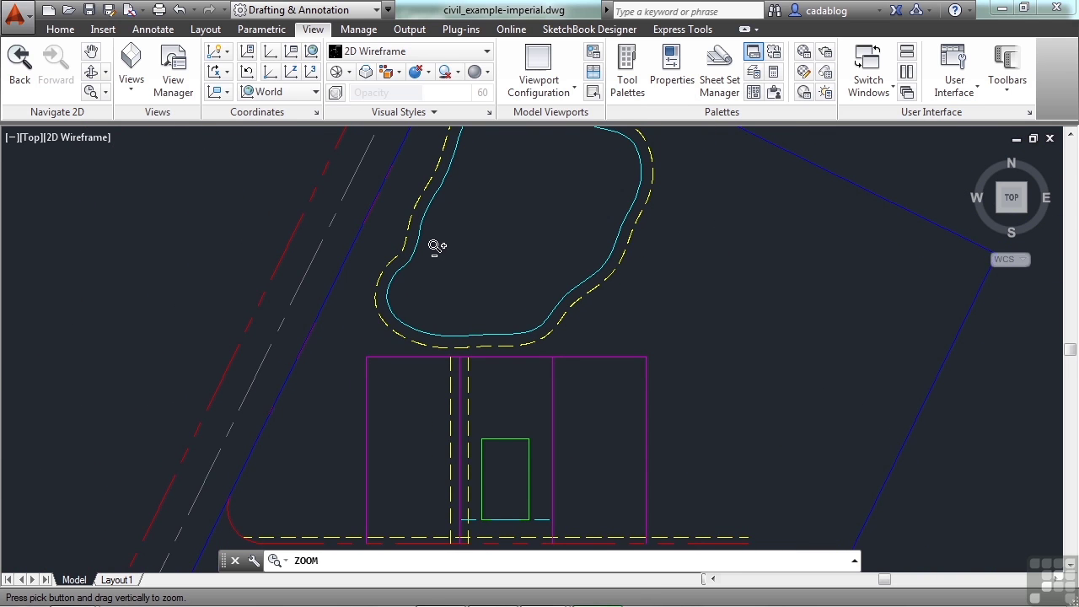
click(105, 91)
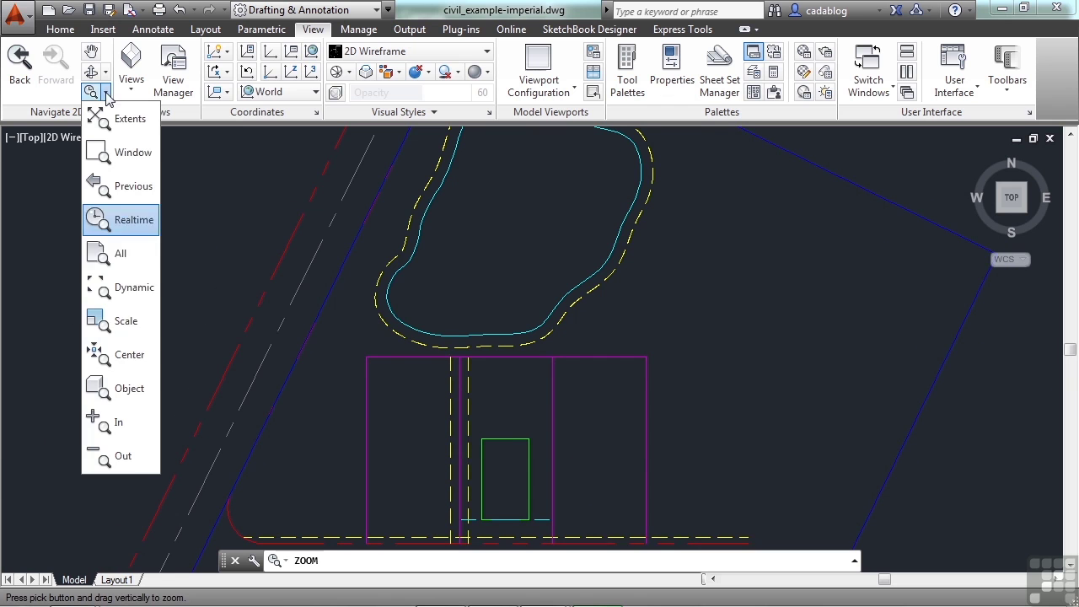
Zoom All, then freeze the ROW, CL, PL, EASEMENT and POND layers by picking objects
click(122, 255)
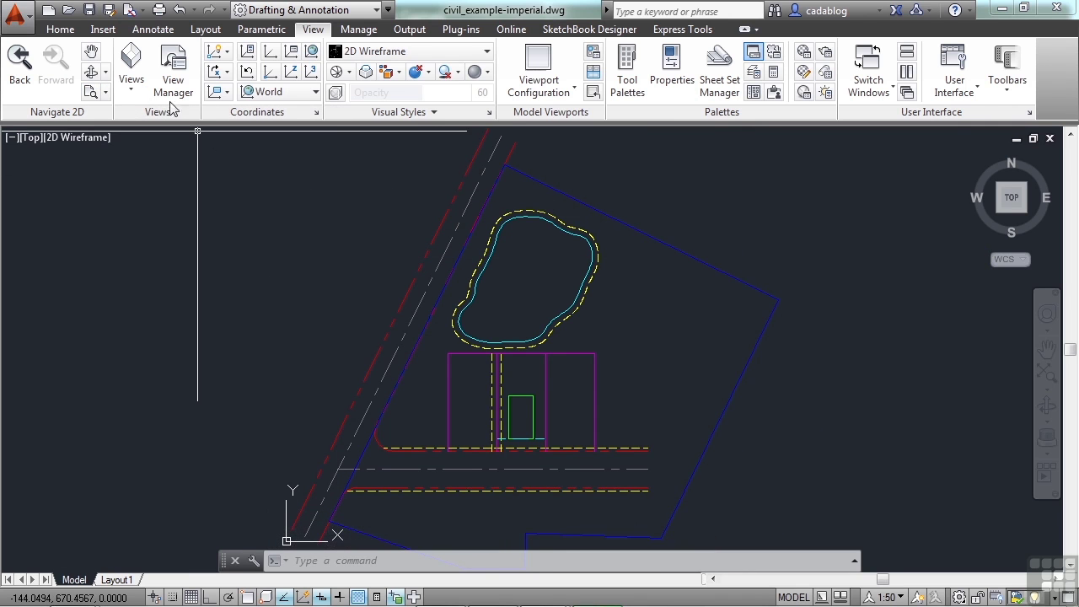
click(71, 30)
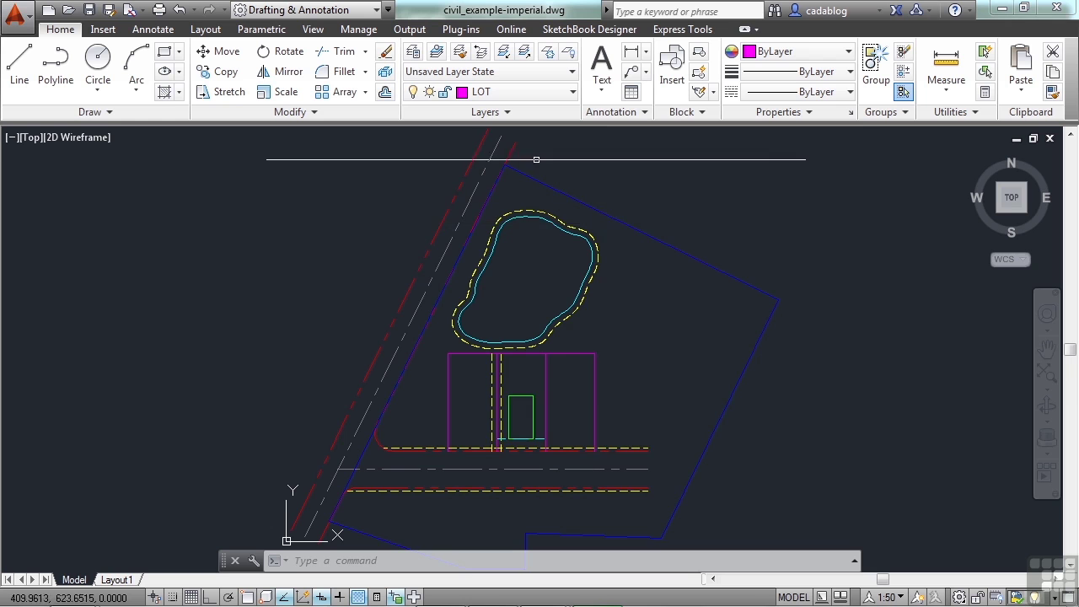
click(548, 51)
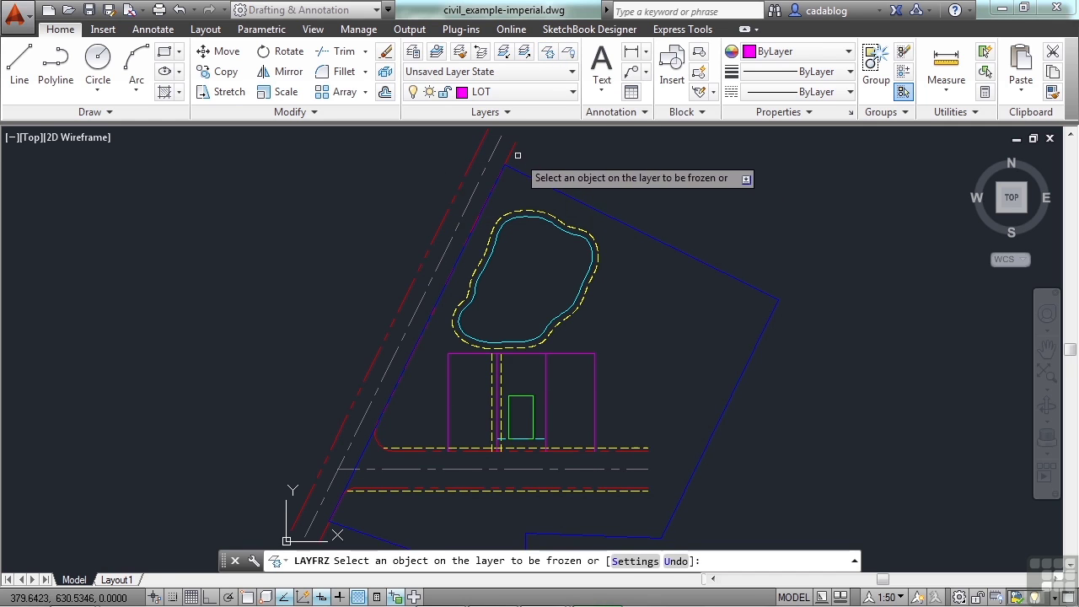
click(511, 150)
click(511, 166)
click(512, 168)
click(524, 214)
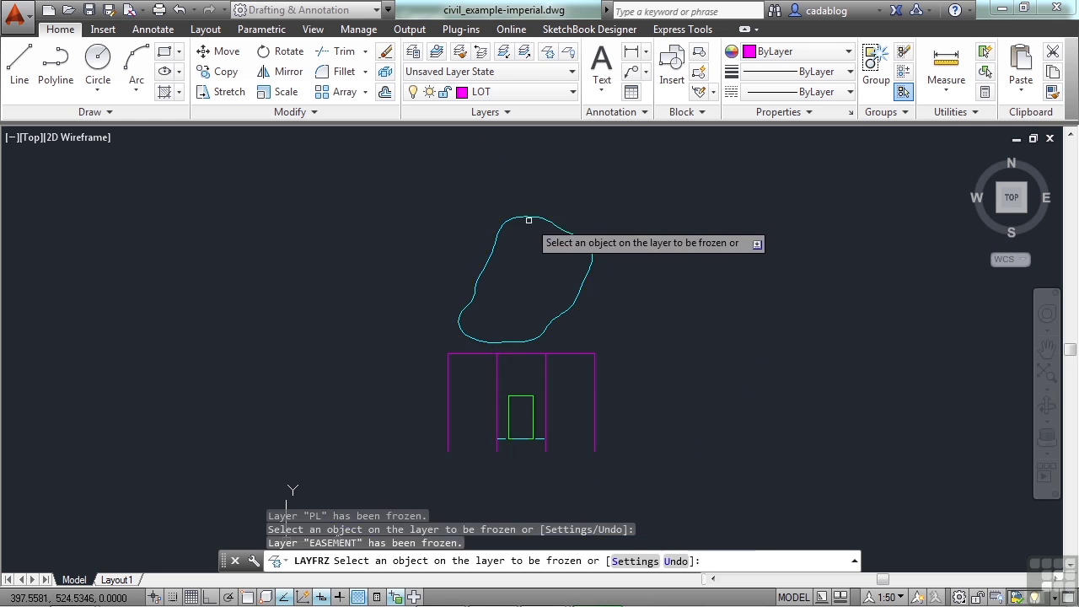
click(527, 221)
key(Return)
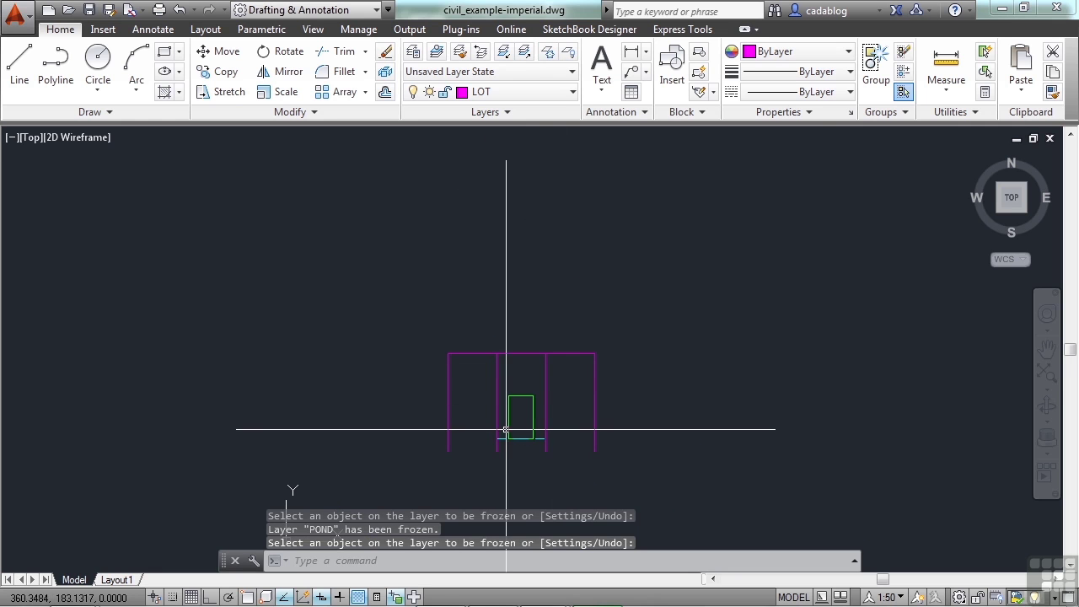
Zoom Window closely around the green rectangle from the View tab
click(313, 29)
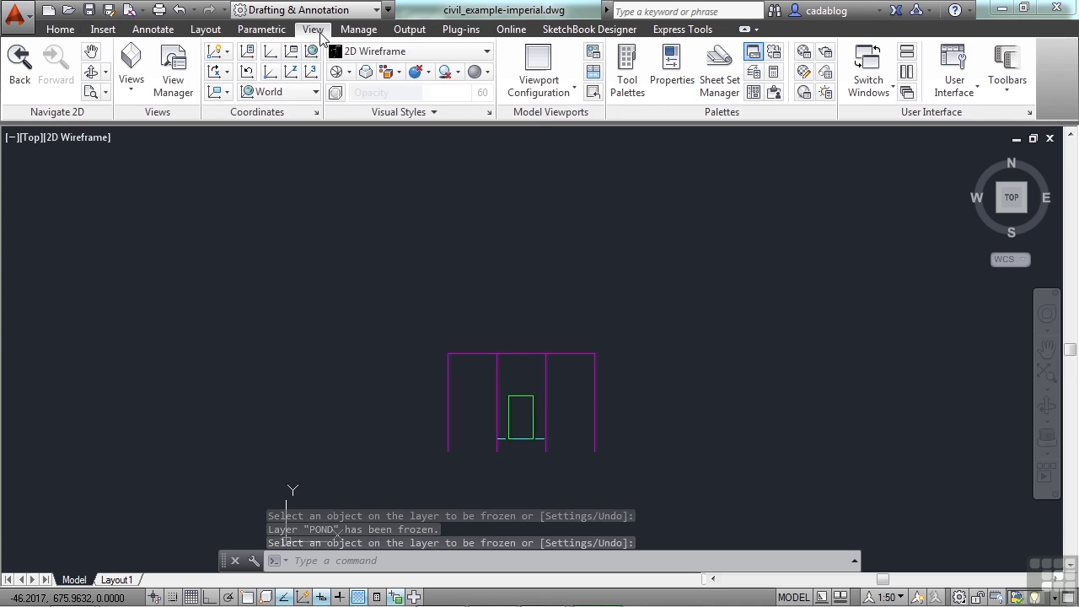
click(107, 94)
click(122, 148)
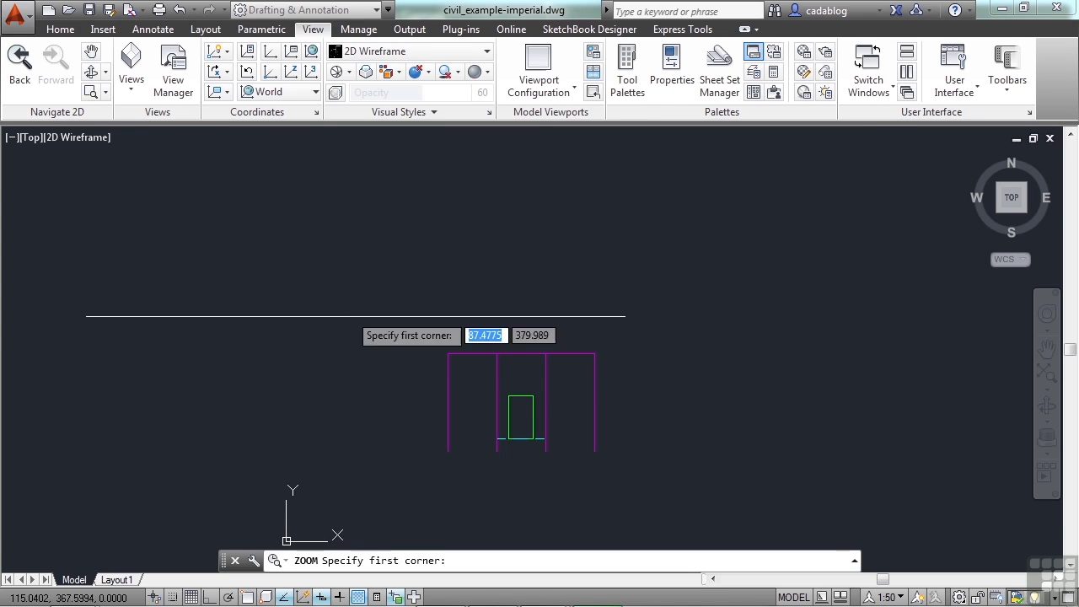
click(478, 381)
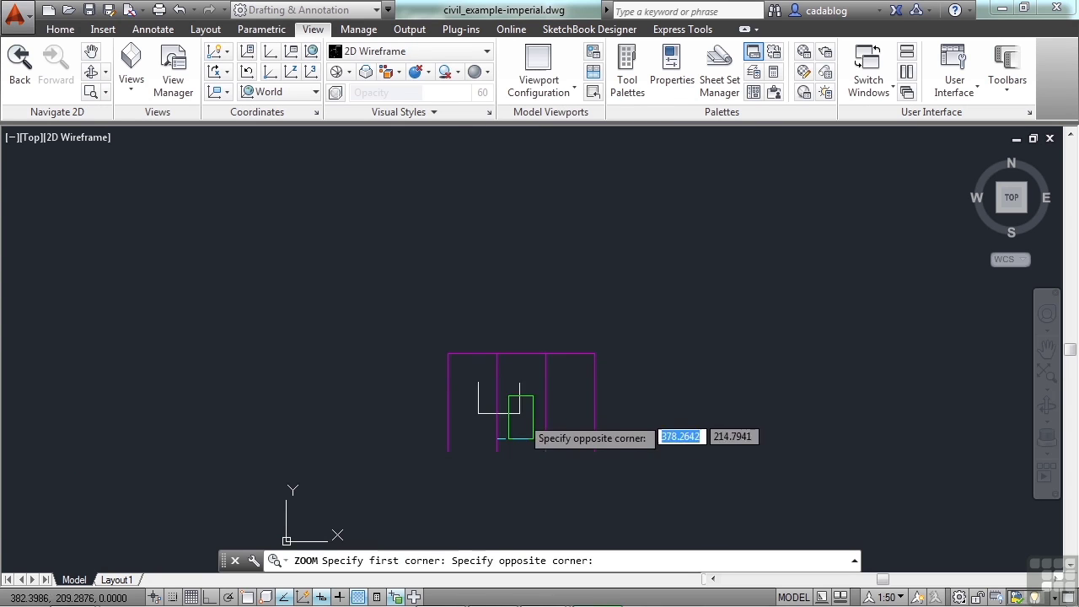
click(564, 452)
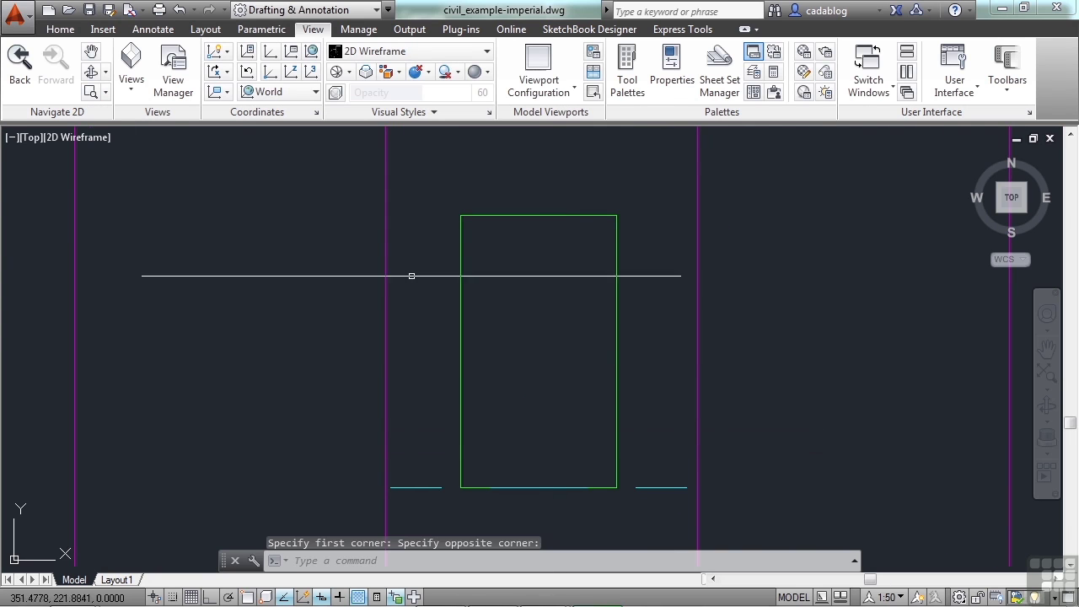
Zoom out to the drawing's extents, then to its full limits with Zoom All
click(105, 92)
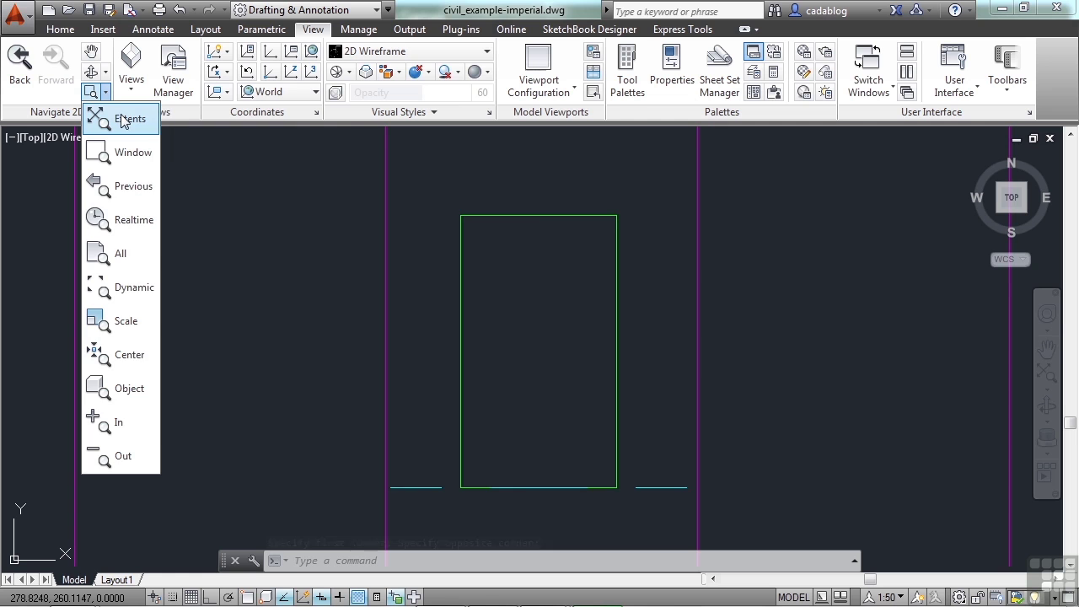
click(127, 120)
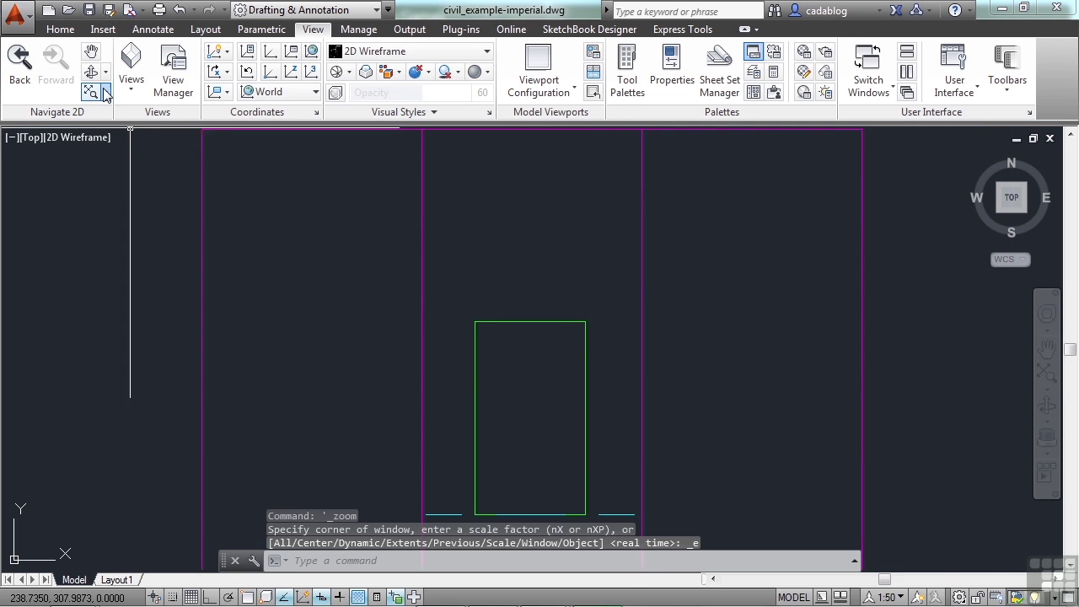
click(105, 92)
click(97, 248)
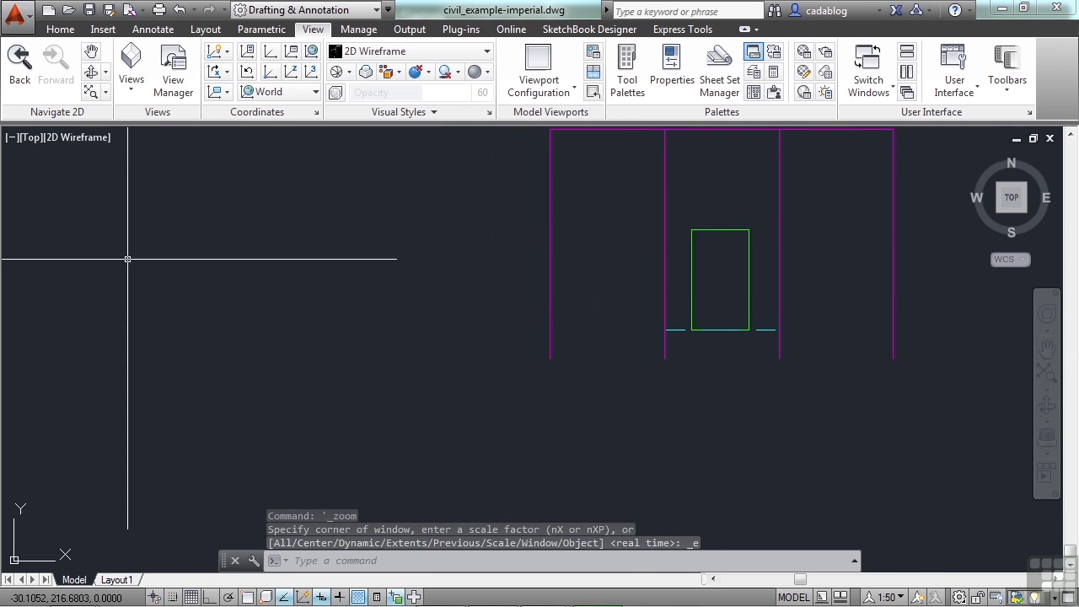
scroll(440, 284, down, 3)
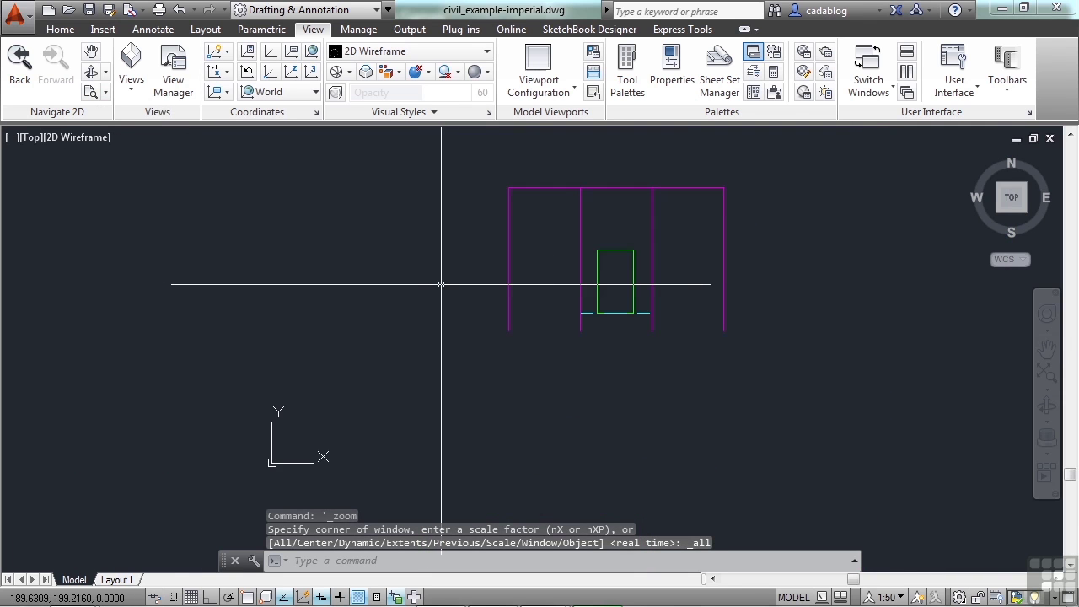
Undo the last six operations at once to bring back the frozen layers
middle_drag(592, 231, 550, 279)
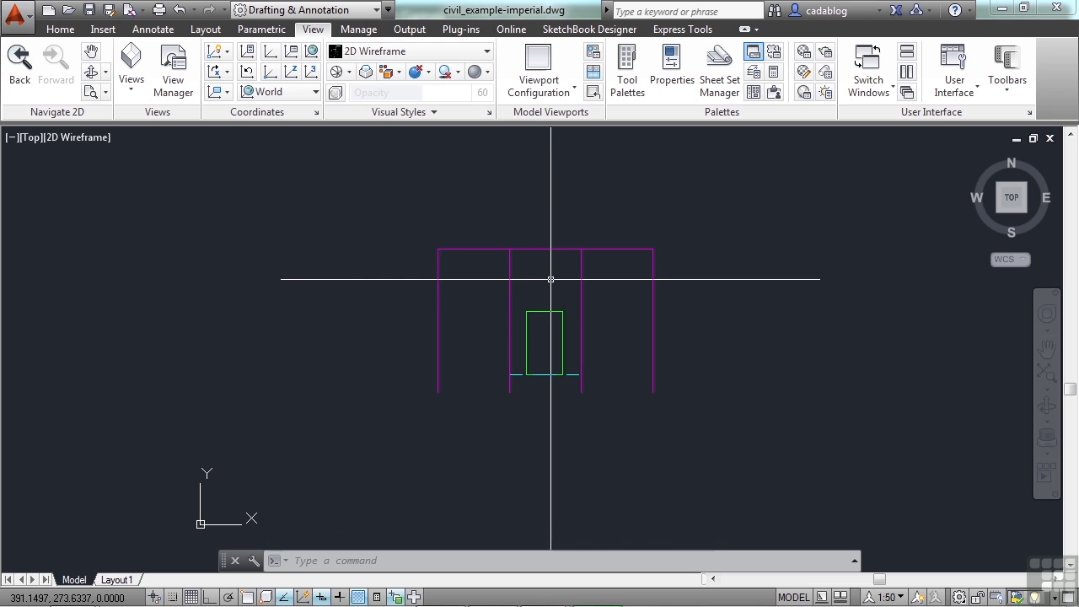
click(194, 9)
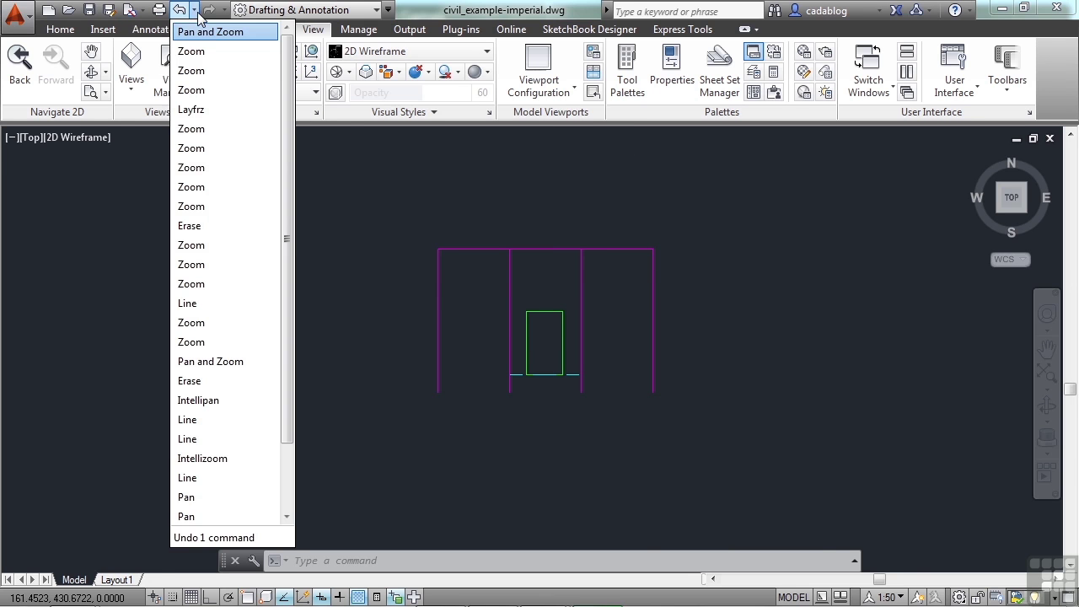
click(200, 129)
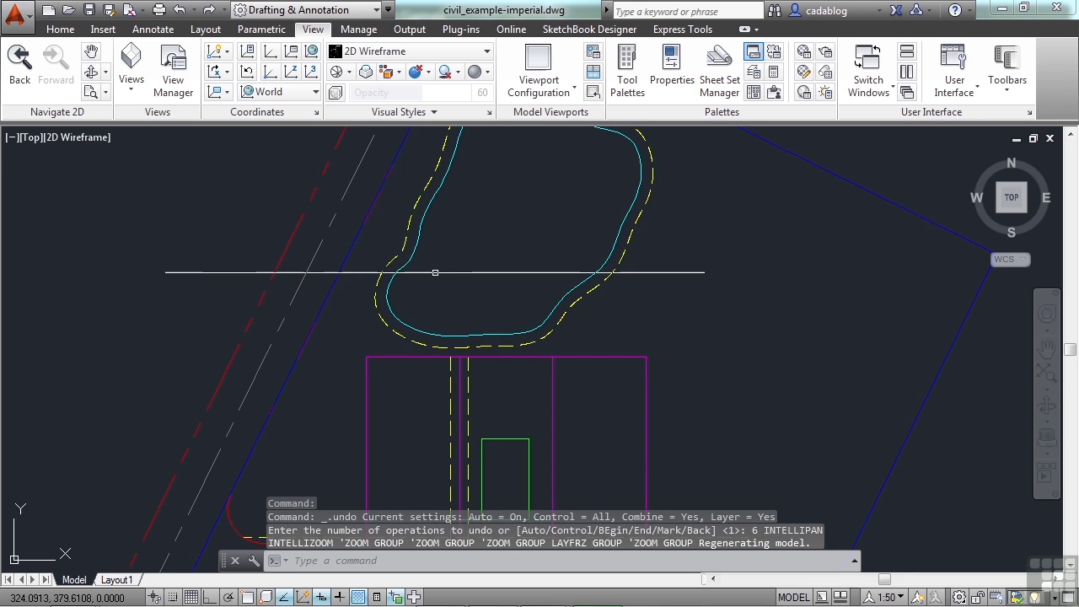
Zoom out with the wheel and pan until the whole site plan fits
scroll(491, 266, down, 4)
middle_drag(491, 271, 499, 280)
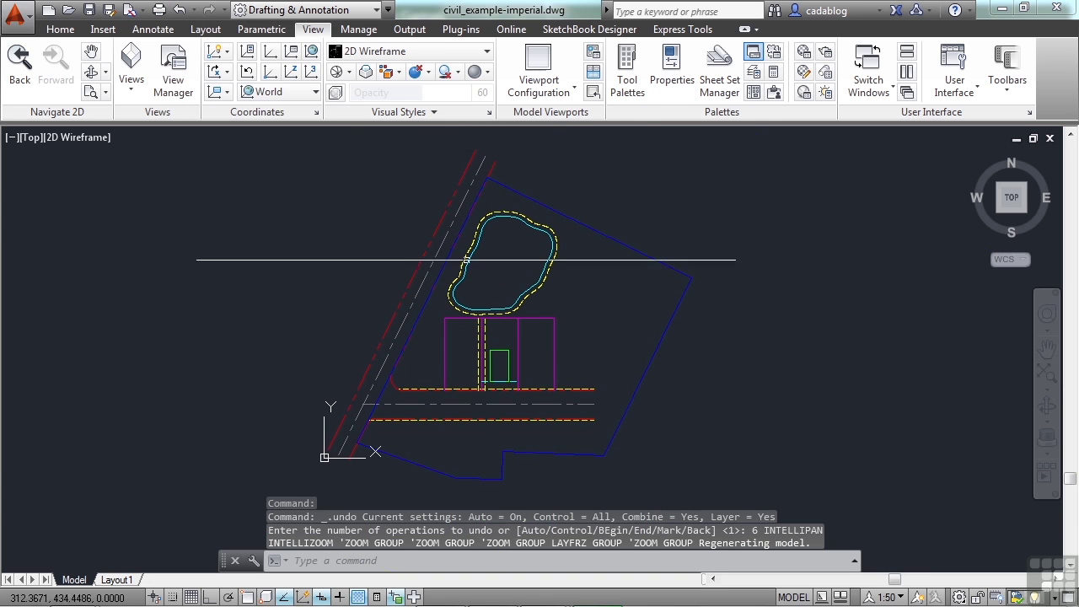
click(106, 93)
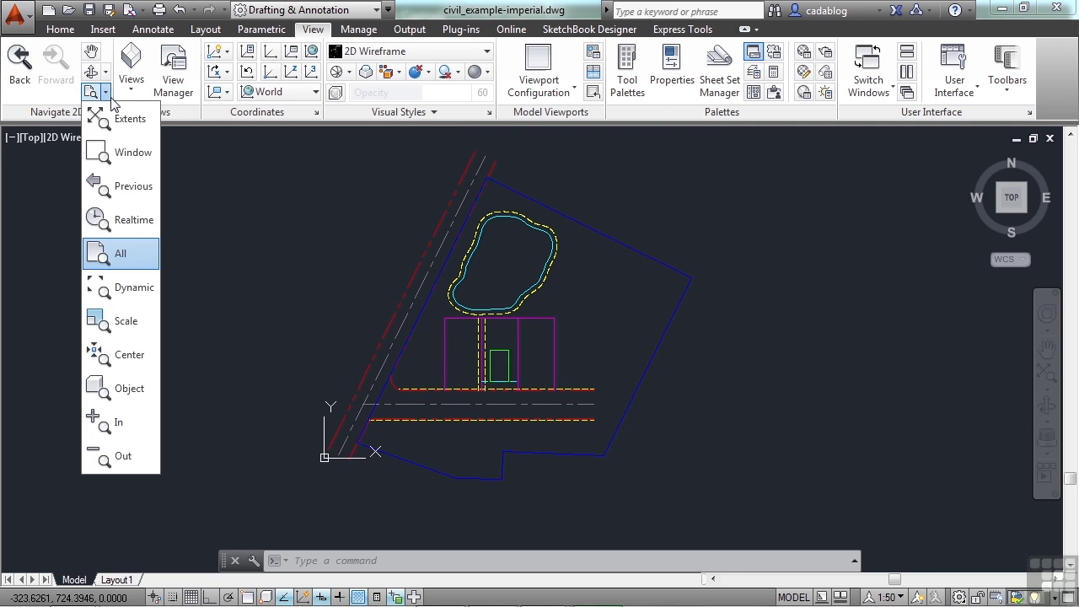
Use Zoom Dynamic, shrinking the view box and placing it below-right of the building
click(131, 289)
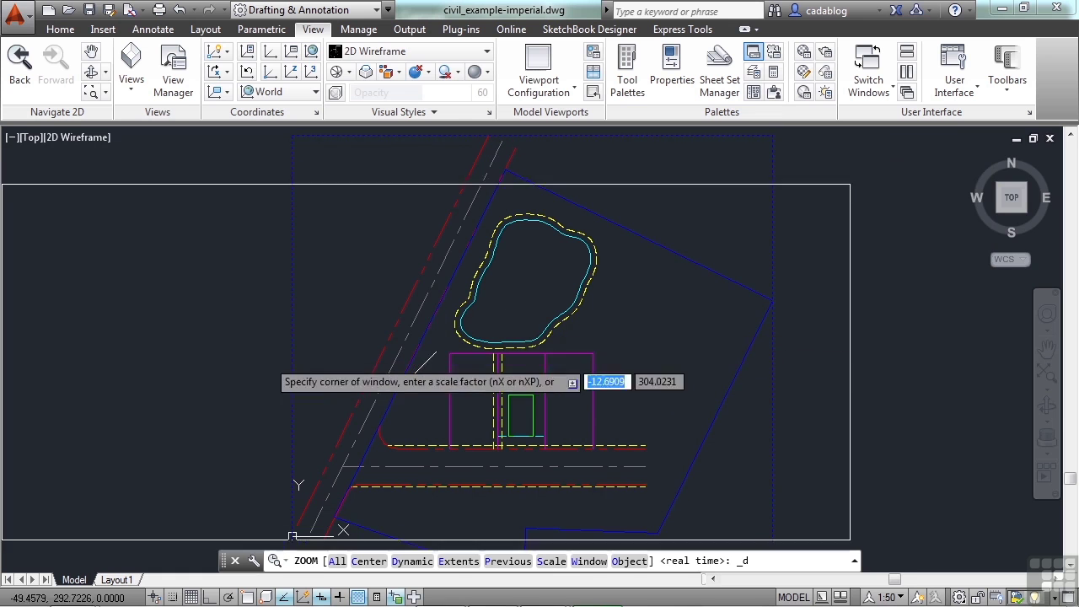
click(636, 304)
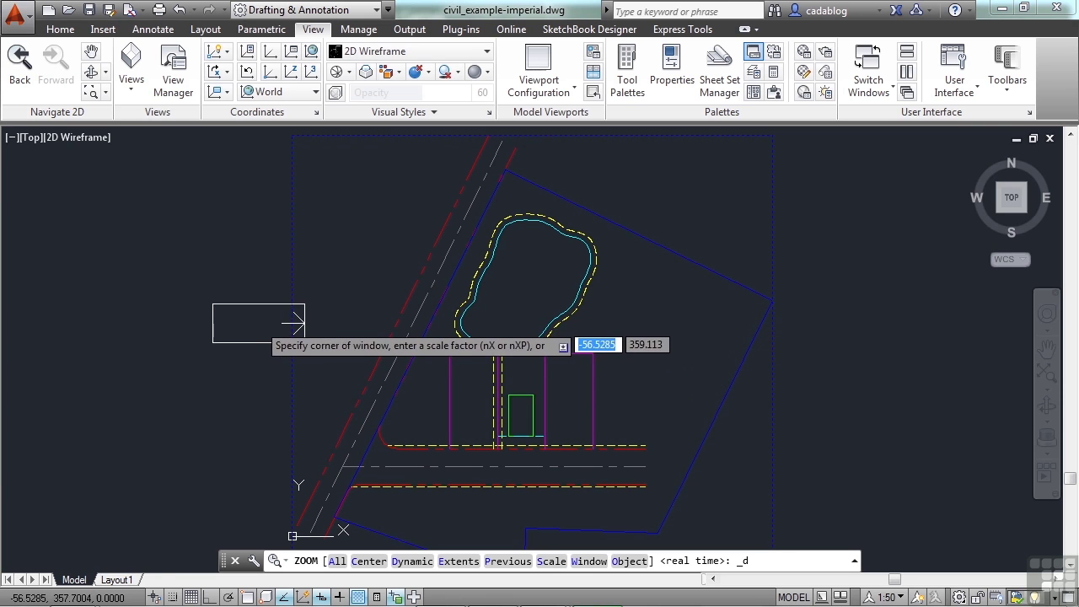
click(306, 322)
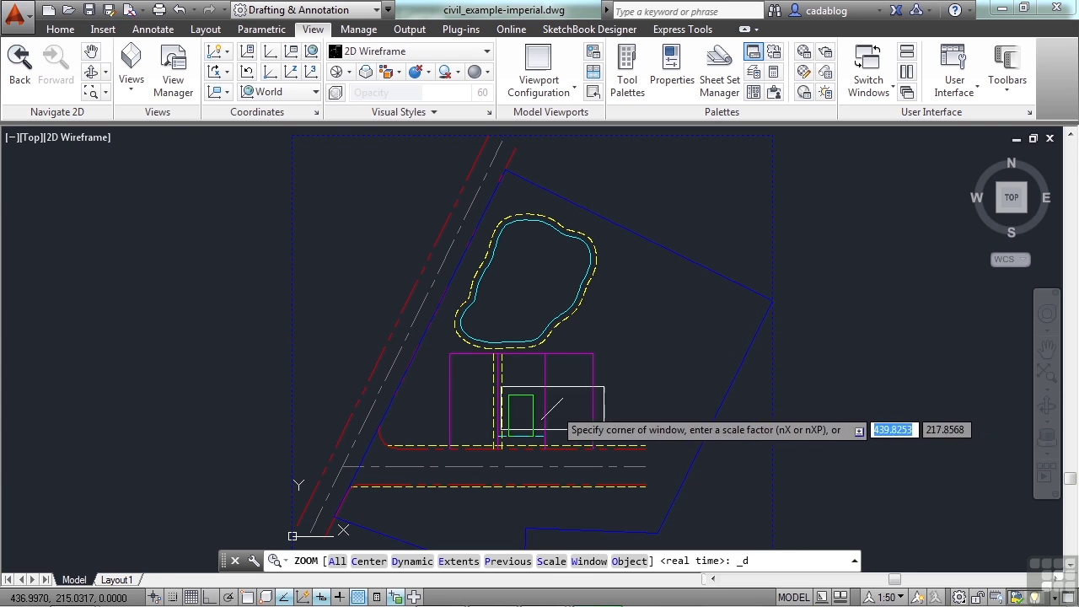
click(613, 443)
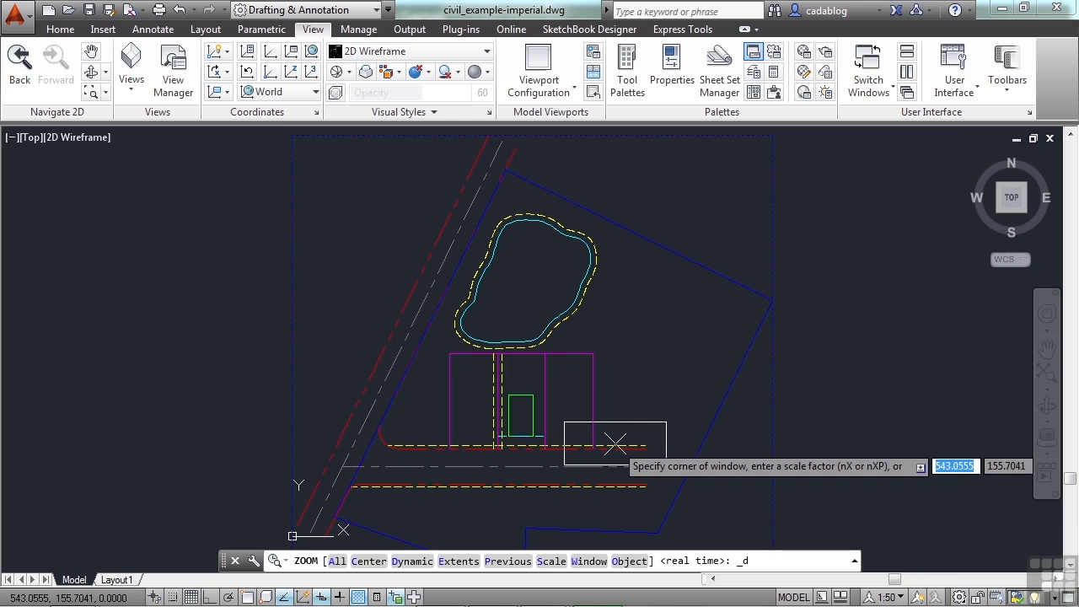
key(Return)
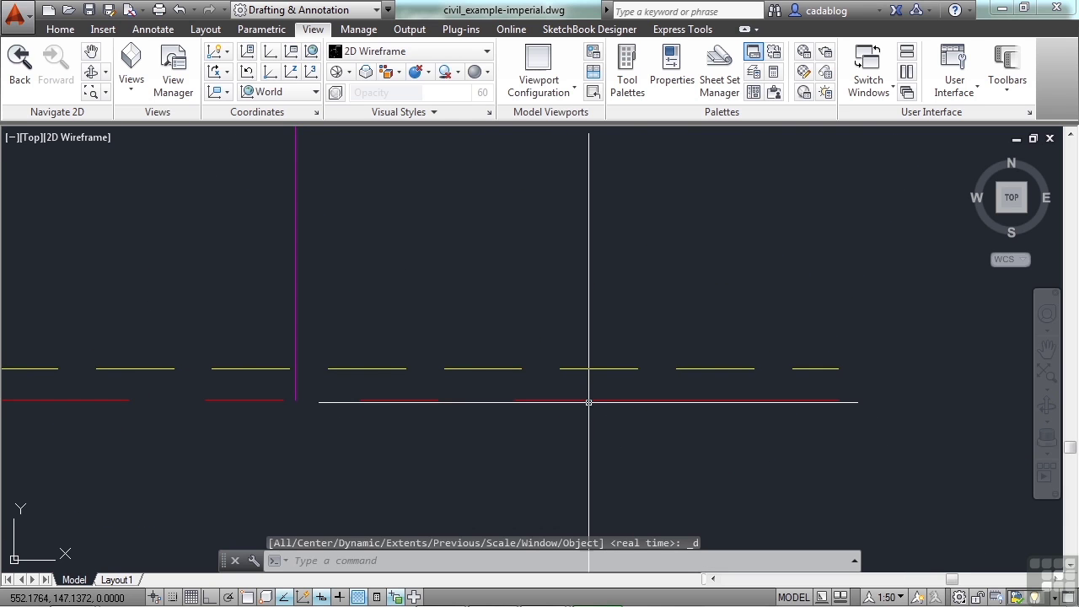
Pan the road lines upward, then Zoom Extents to fit the whole site plan
middle_drag(598, 395, 597, 346)
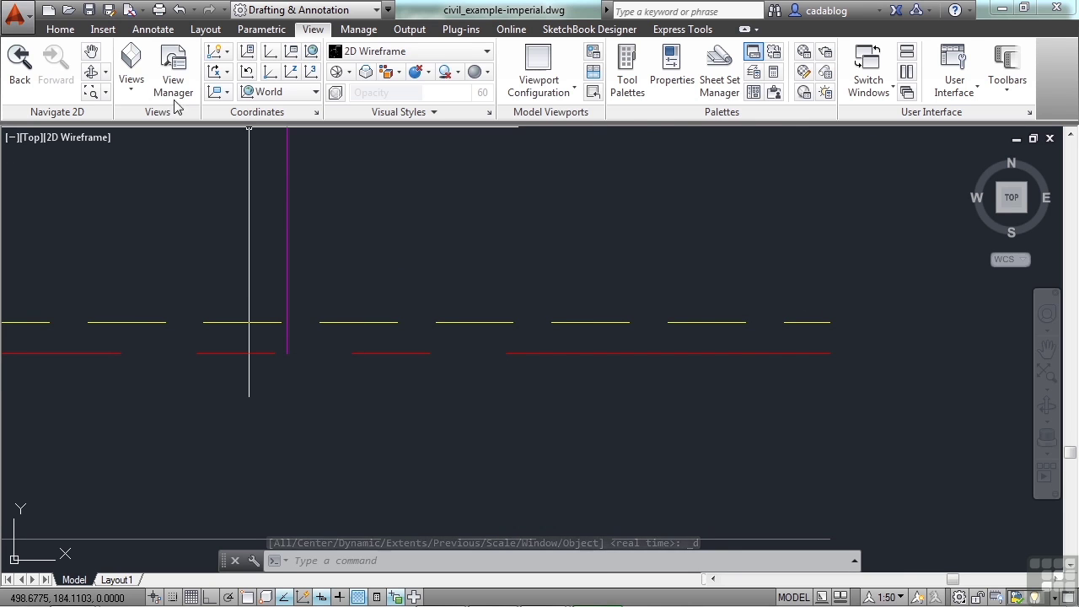
click(107, 93)
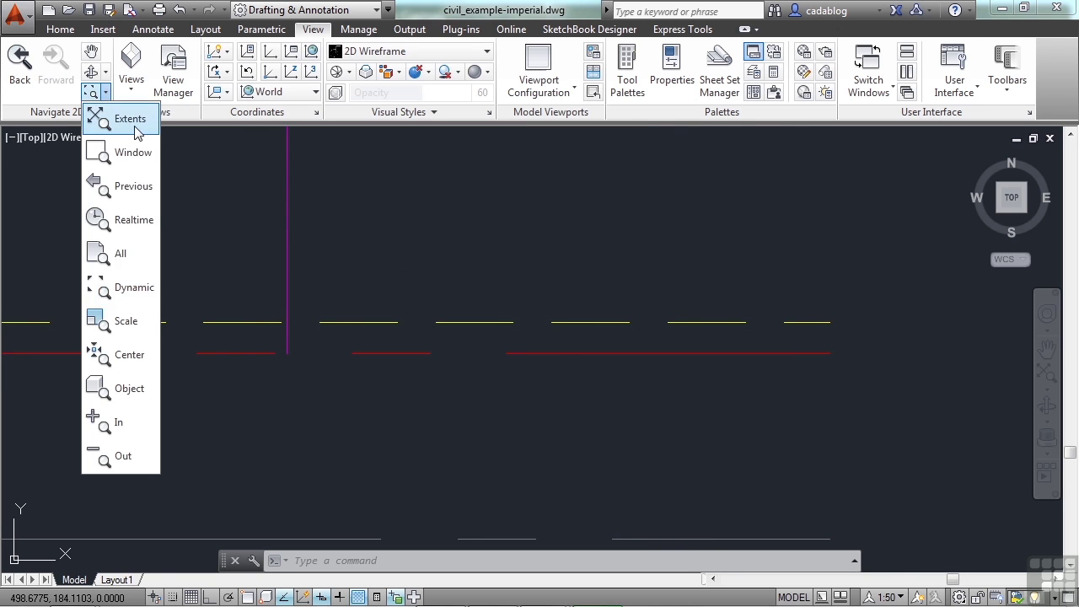
click(130, 119)
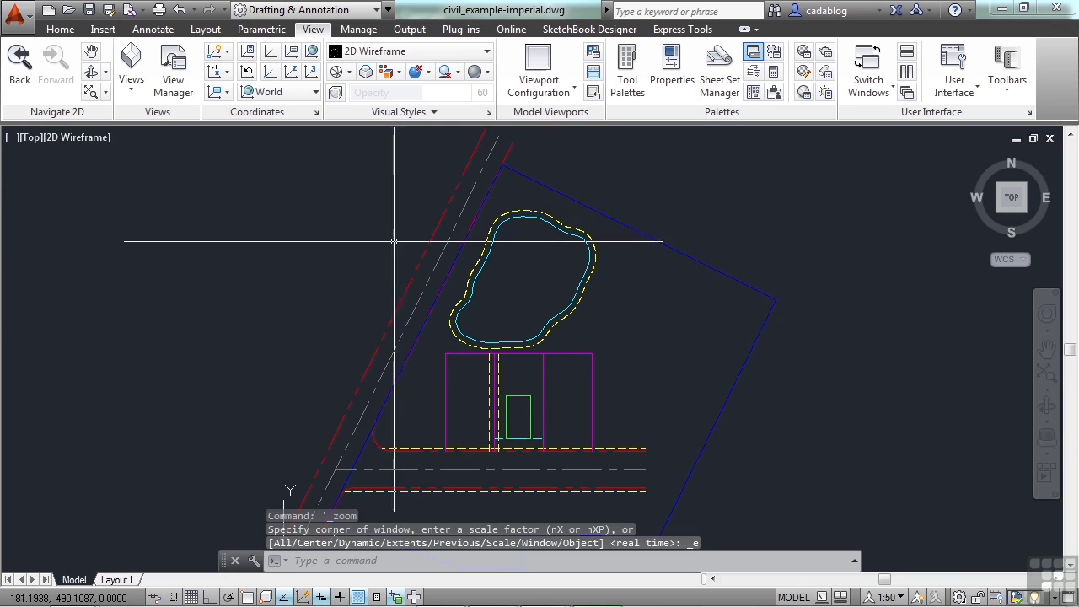
Zoom Window closely onto the parcel's top corner beside the road lines
click(107, 93)
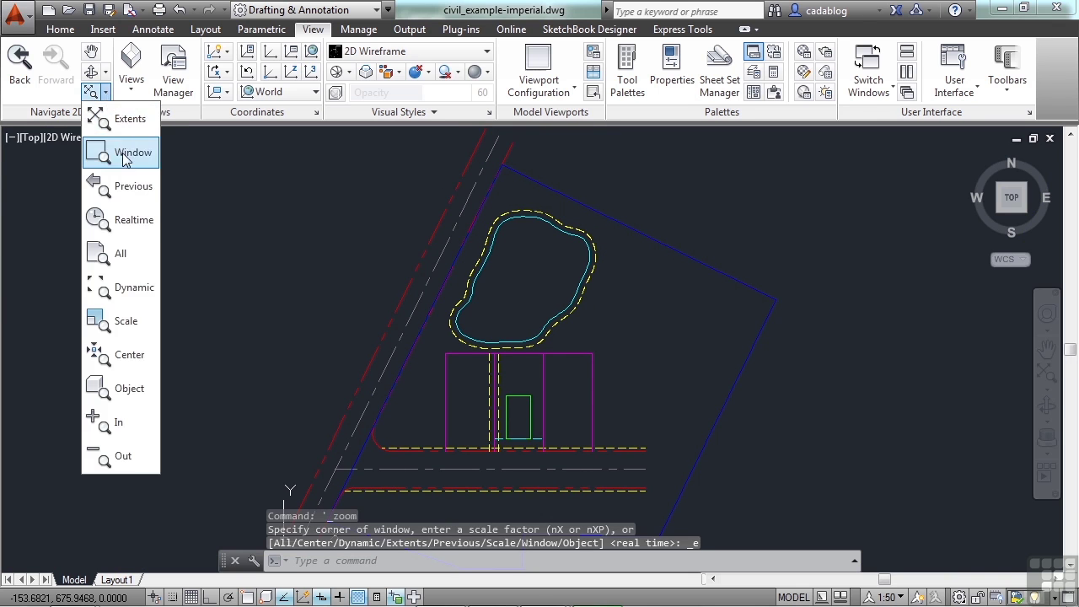
click(126, 152)
click(520, 158)
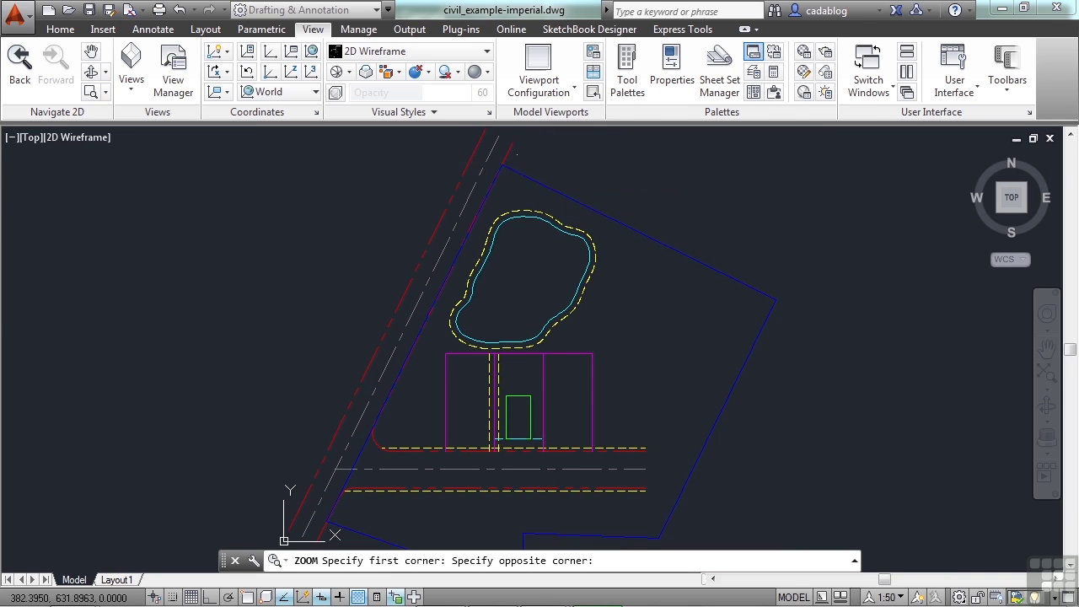
click(486, 189)
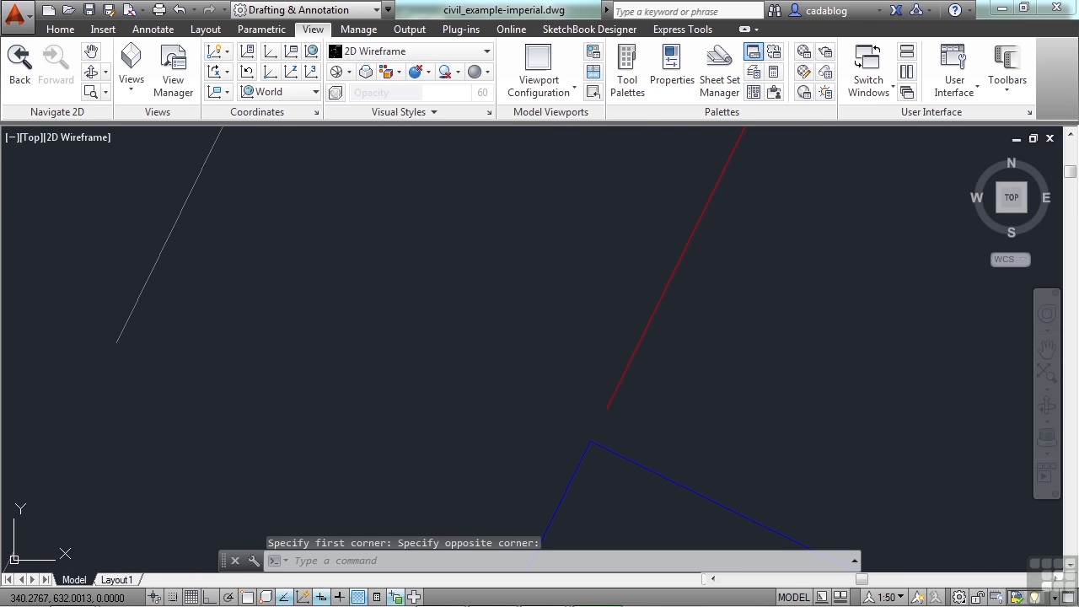
Dynamic-zoom with the view box sized around the green rectangle inside the building
click(107, 92)
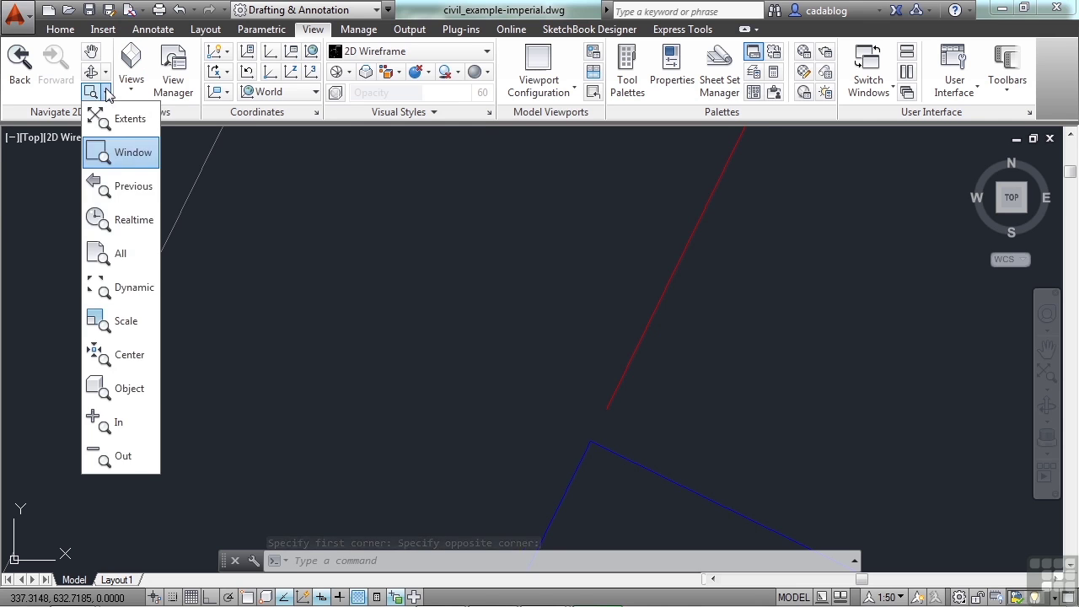
click(133, 288)
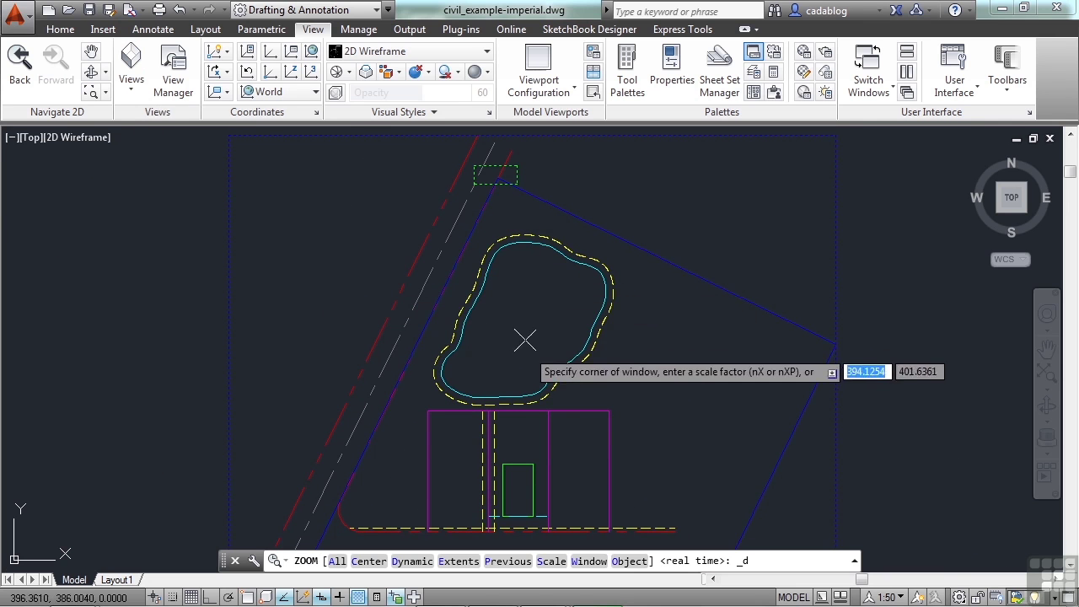
click(506, 514)
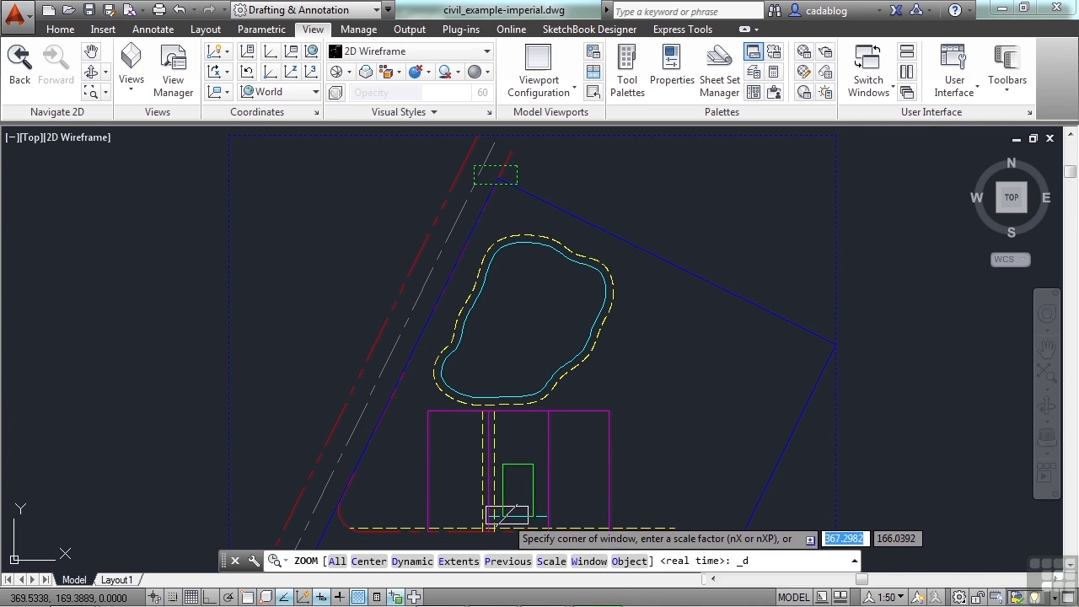
click(527, 513)
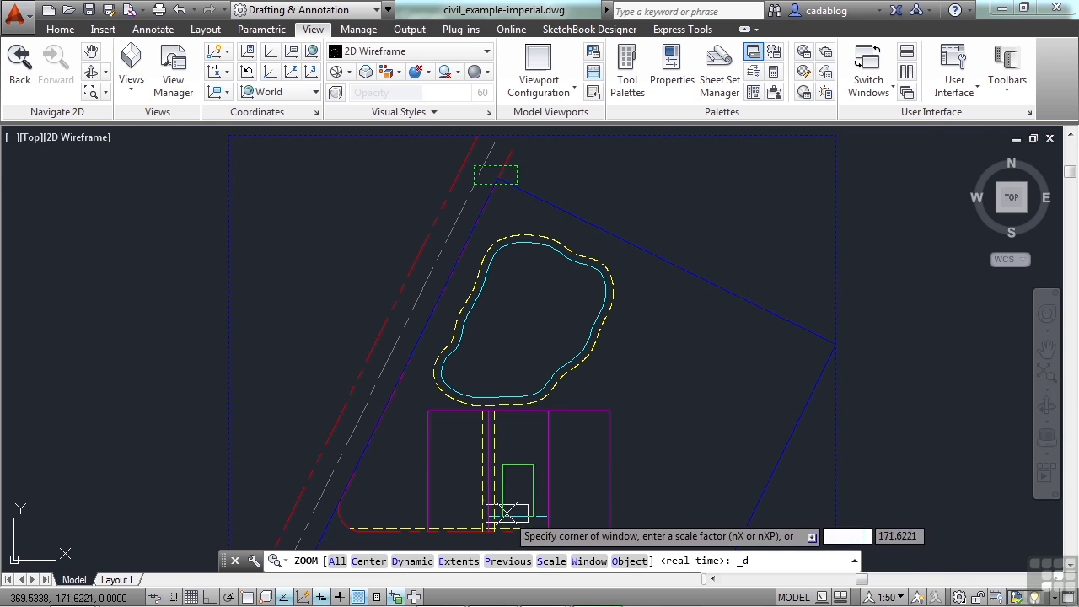
click(497, 524)
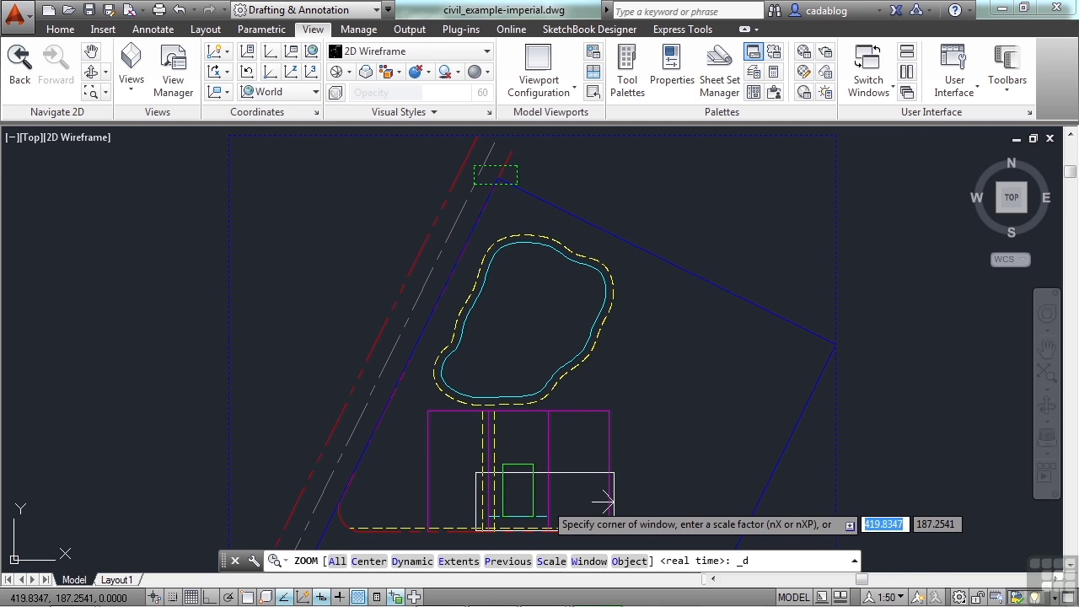
click(575, 503)
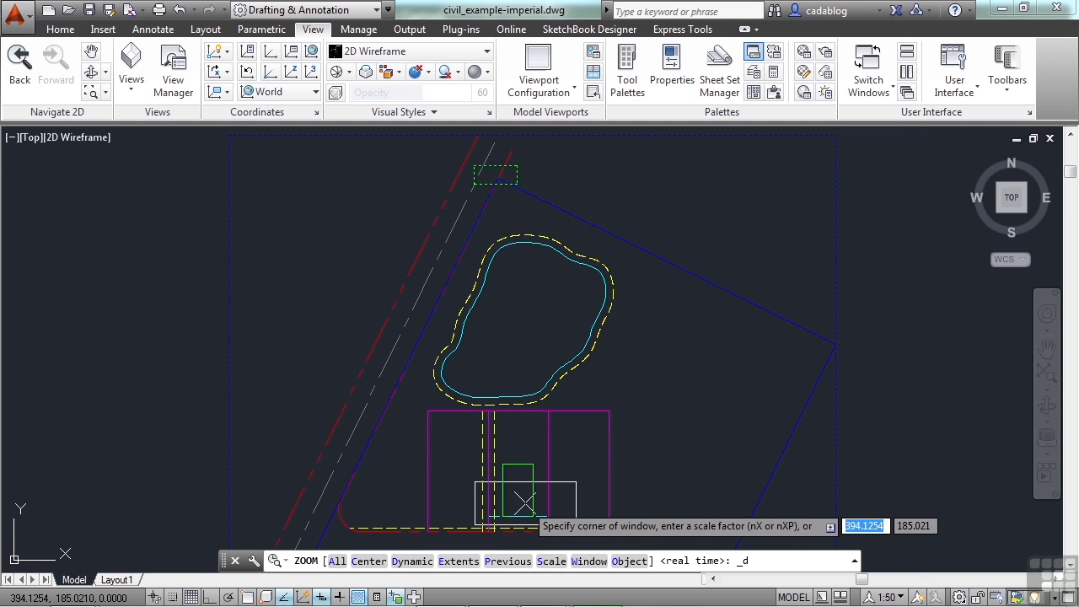
click(515, 487)
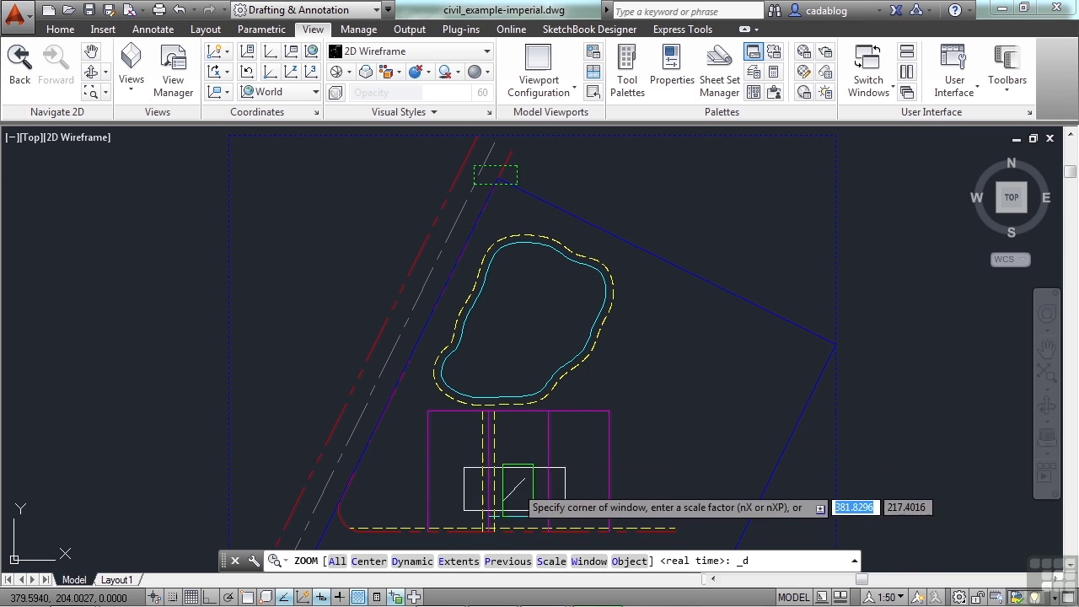
click(515, 482)
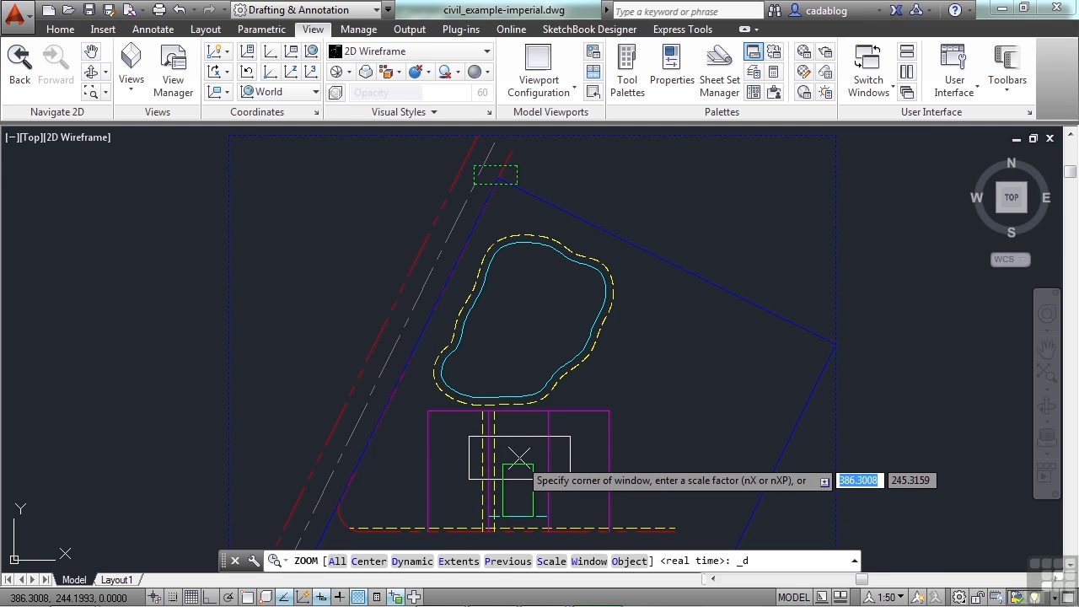
key(Return)
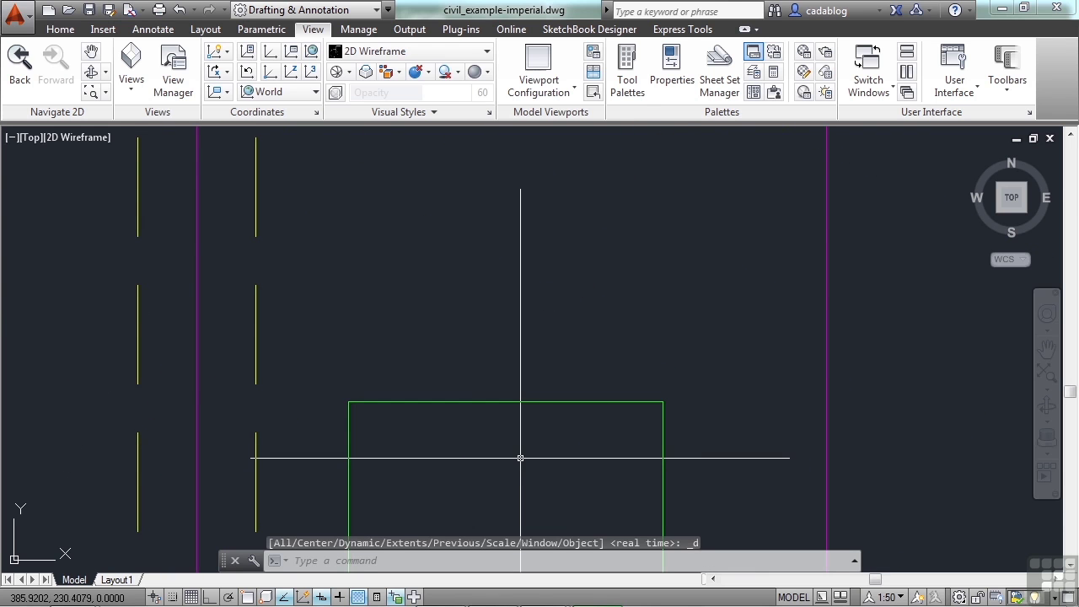
Dynamic-zoom onto the blue lot boundary's top corner beside the road lines
click(106, 93)
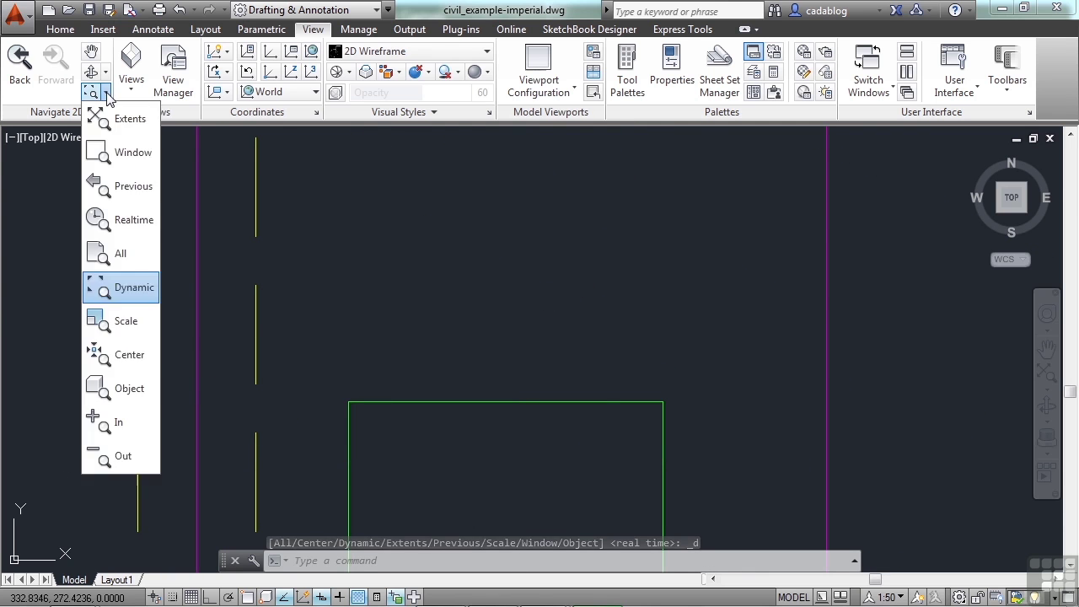
click(134, 287)
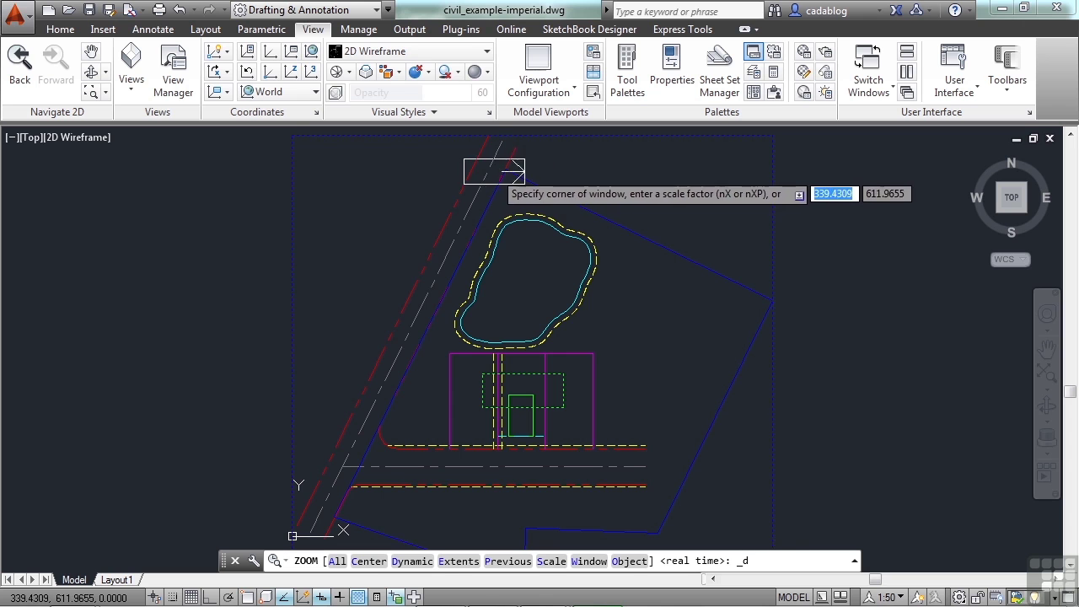
key(Return)
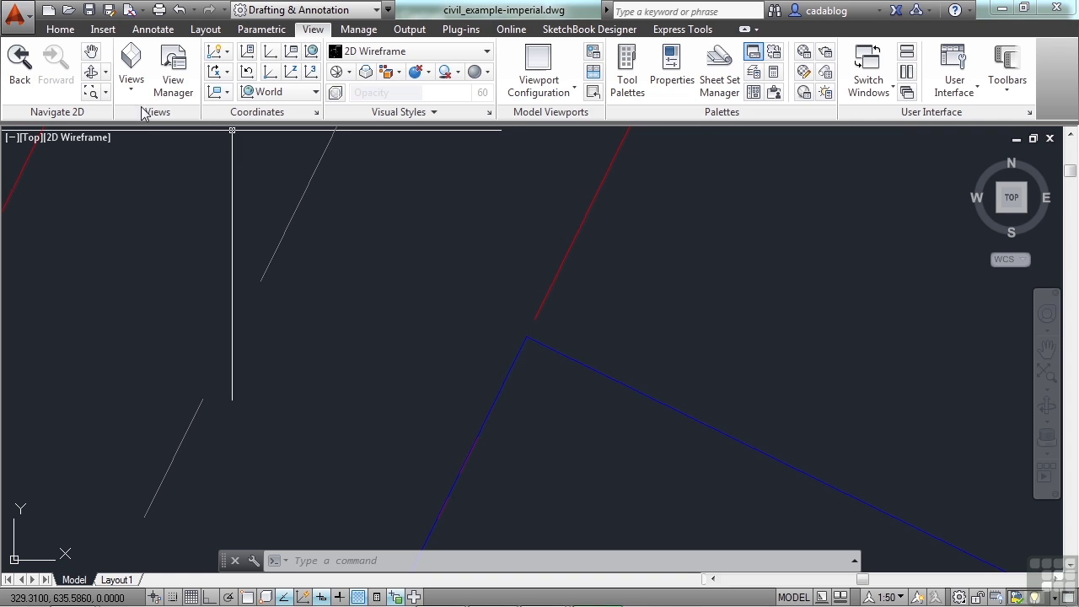
Zoom in by a scale factor of 10
click(106, 93)
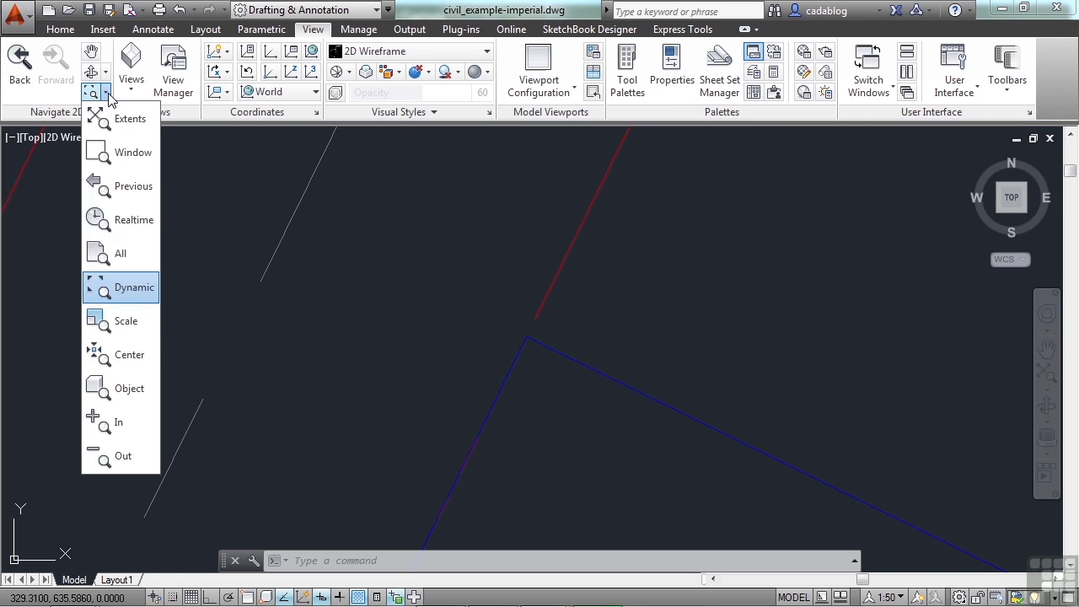
click(125, 322)
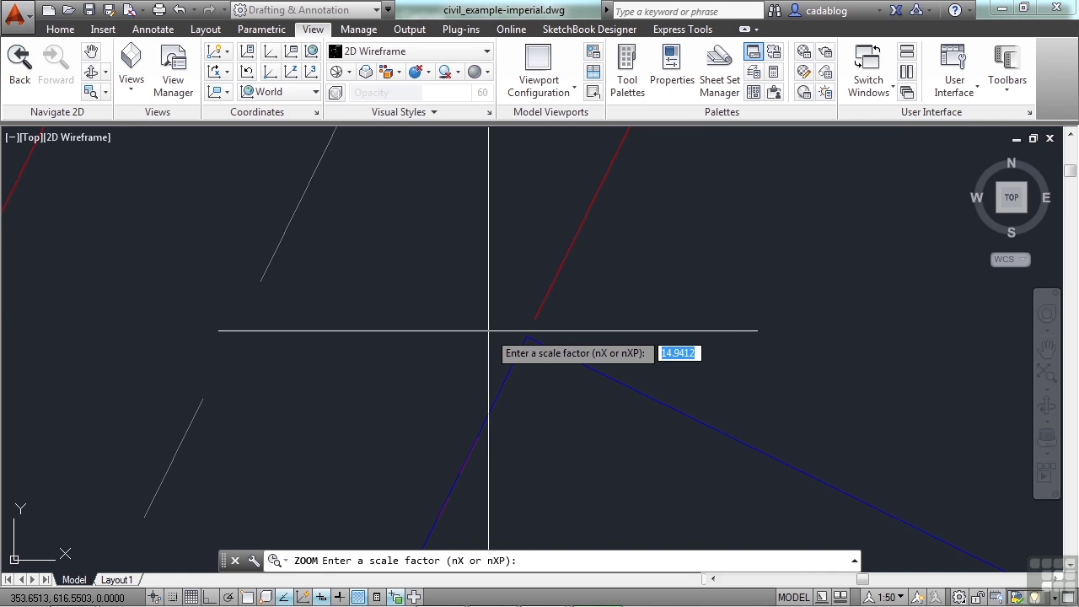
key(Return)
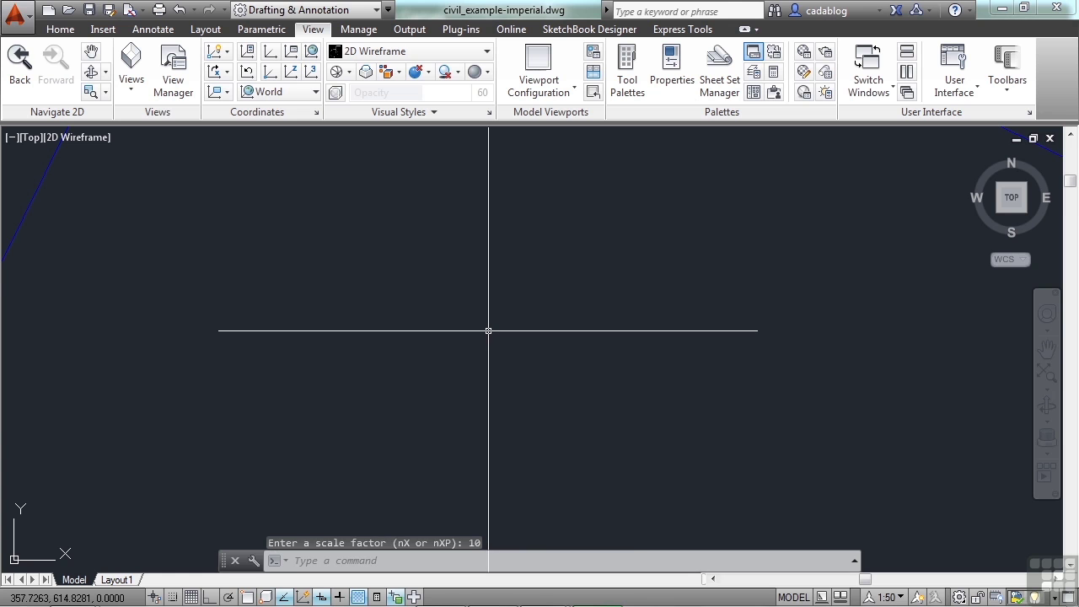
key(Return)
key(Escape)
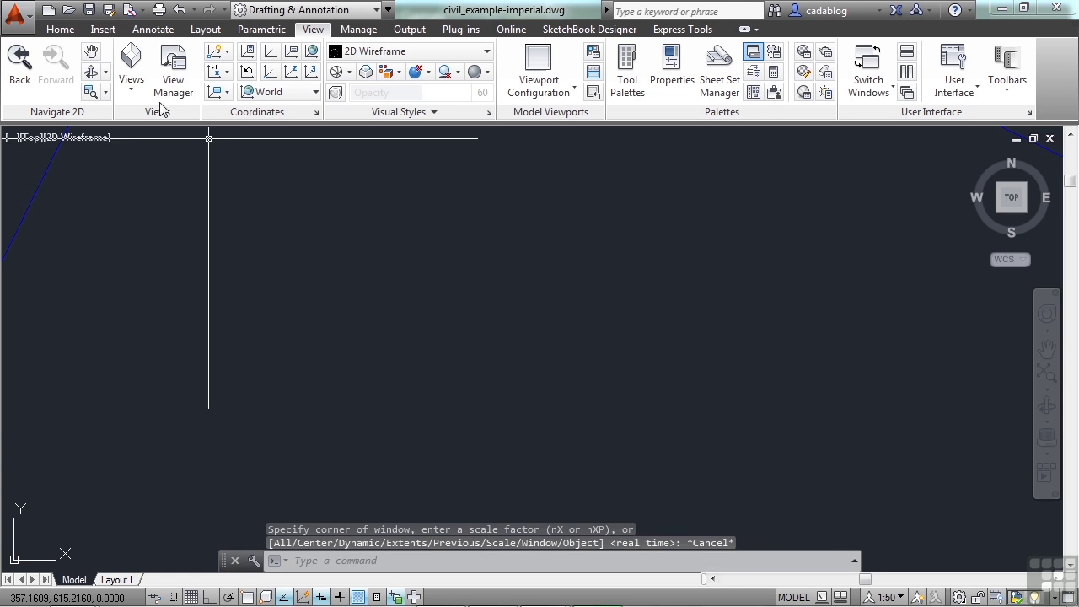
Zoom out by scale factor .1, then wheel-zoom out to show the whole lot
click(91, 91)
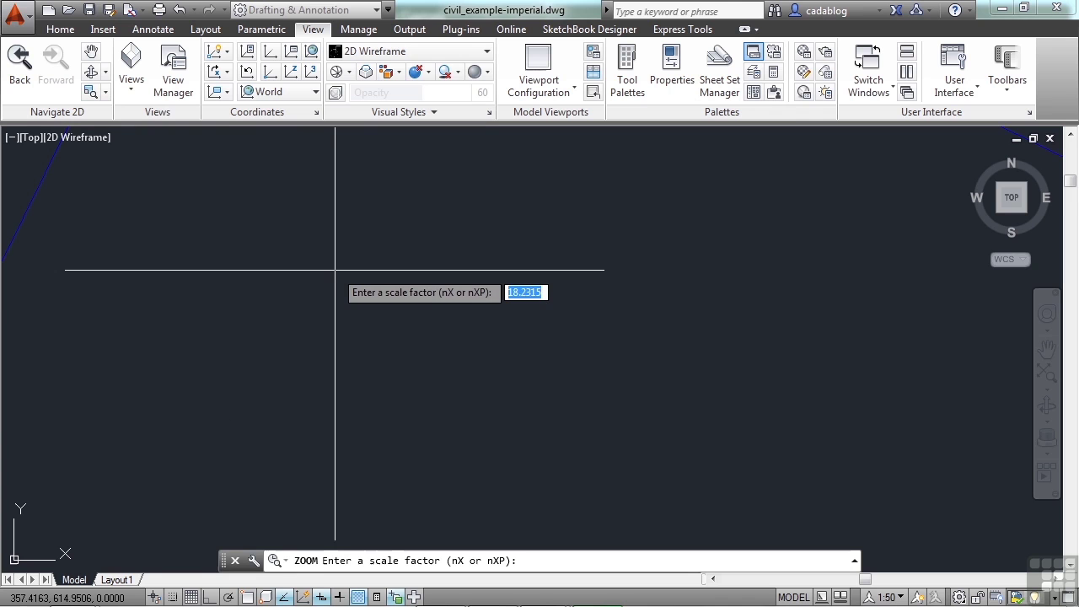
text(.1)
key(Return)
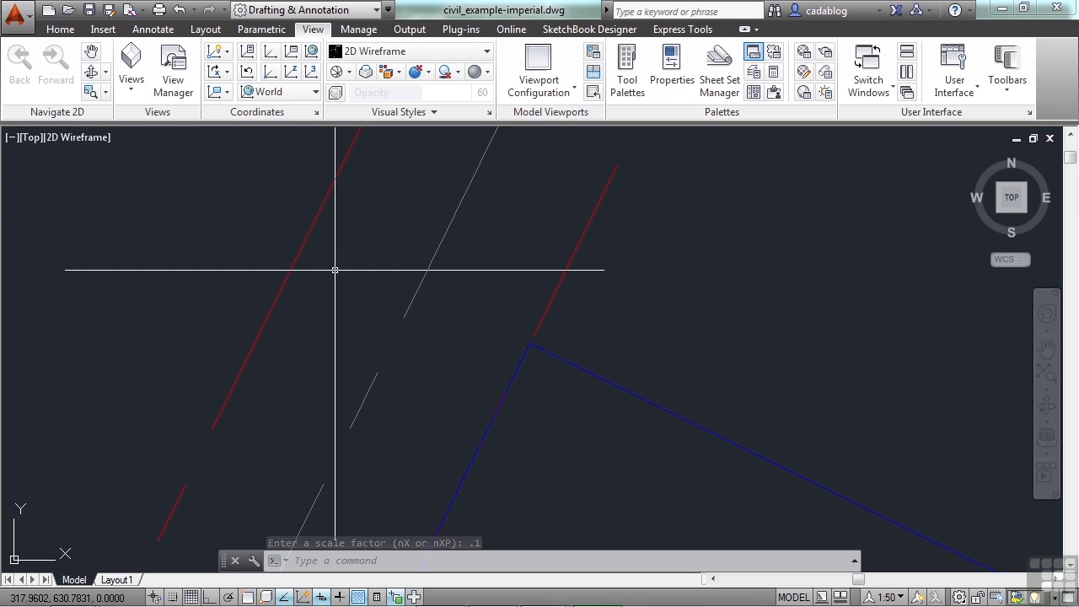
scroll(438, 272, down, 3)
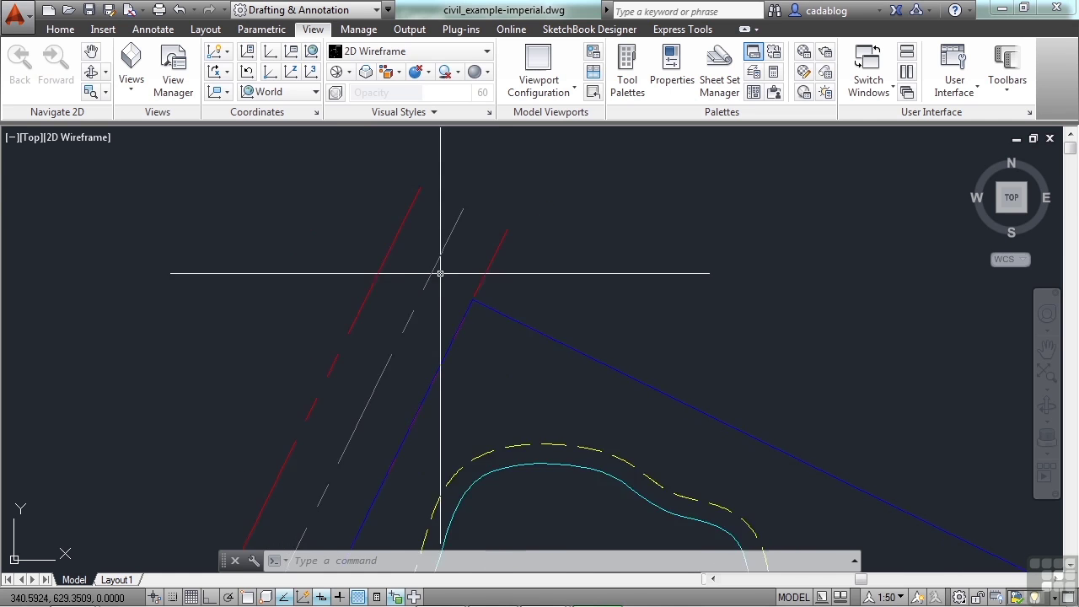
Center-zoom on the blue lot's right corner, keeping the 588.8868 height
click(106, 92)
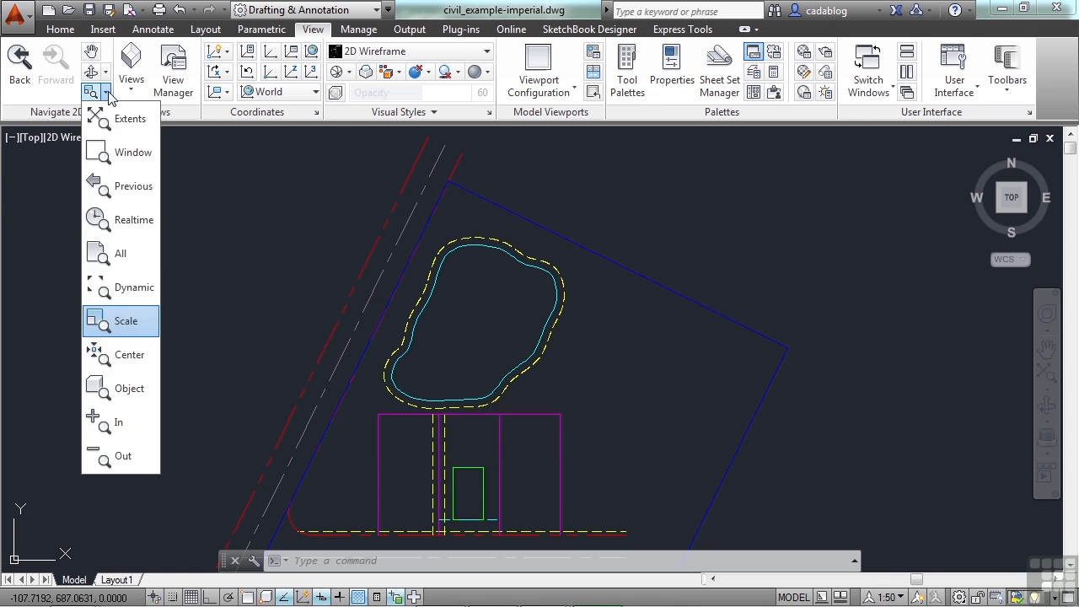
click(123, 355)
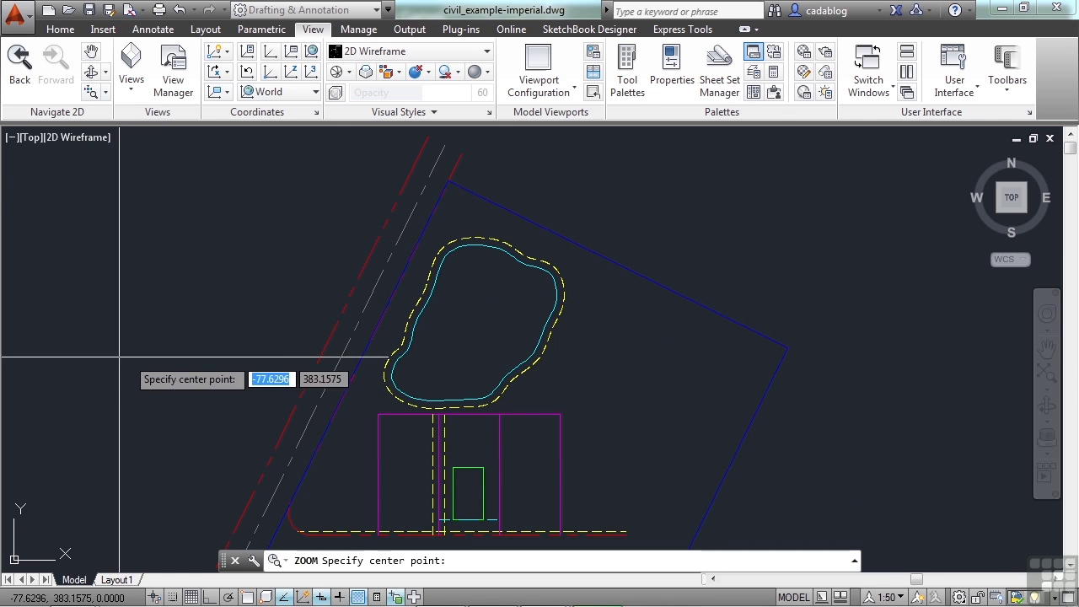
click(791, 350)
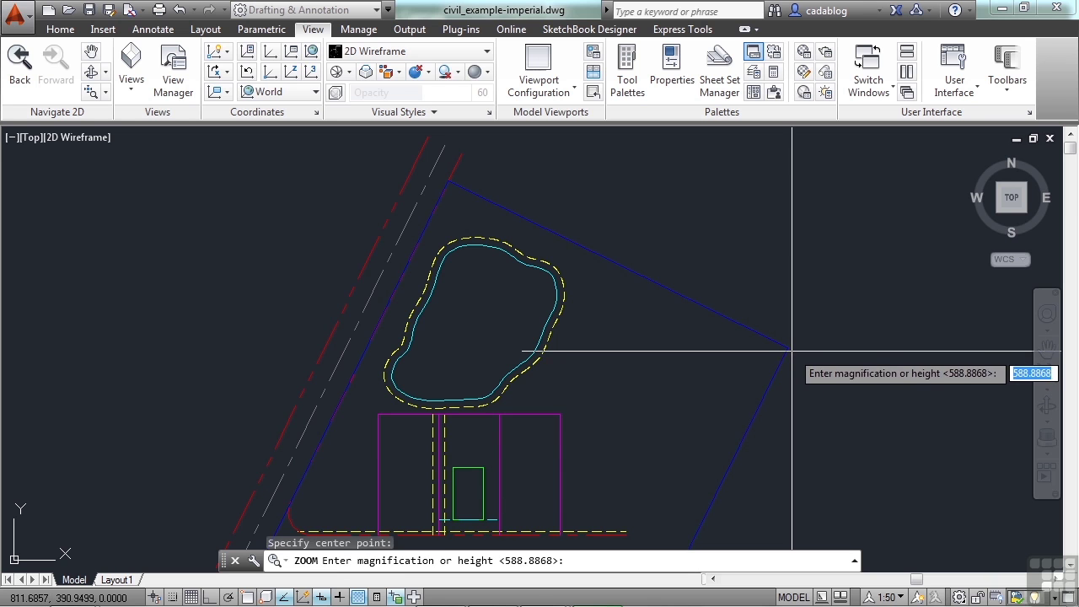
key(Return)
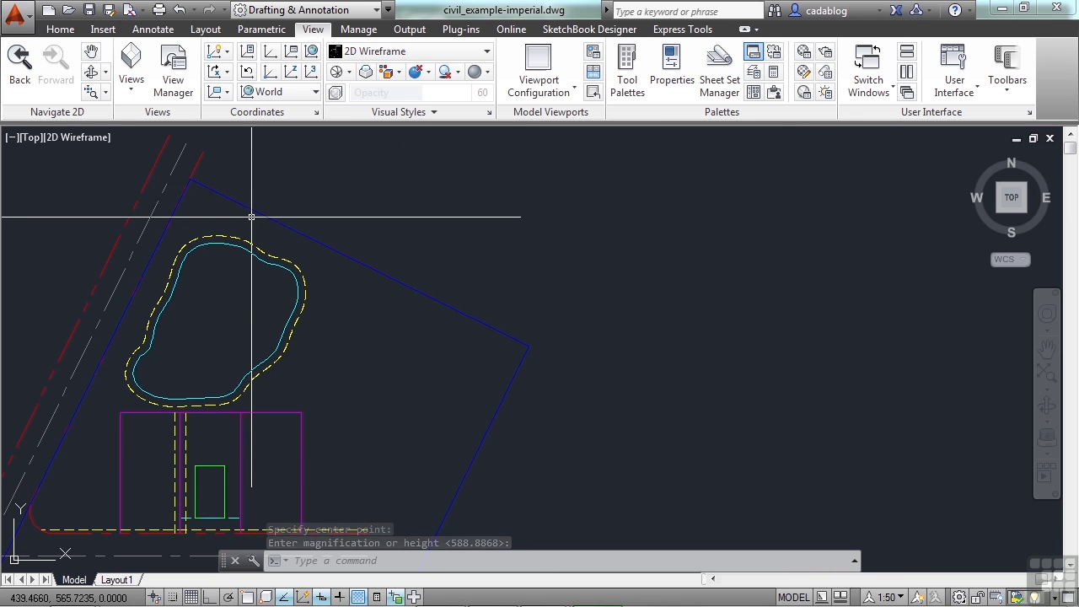
click(106, 95)
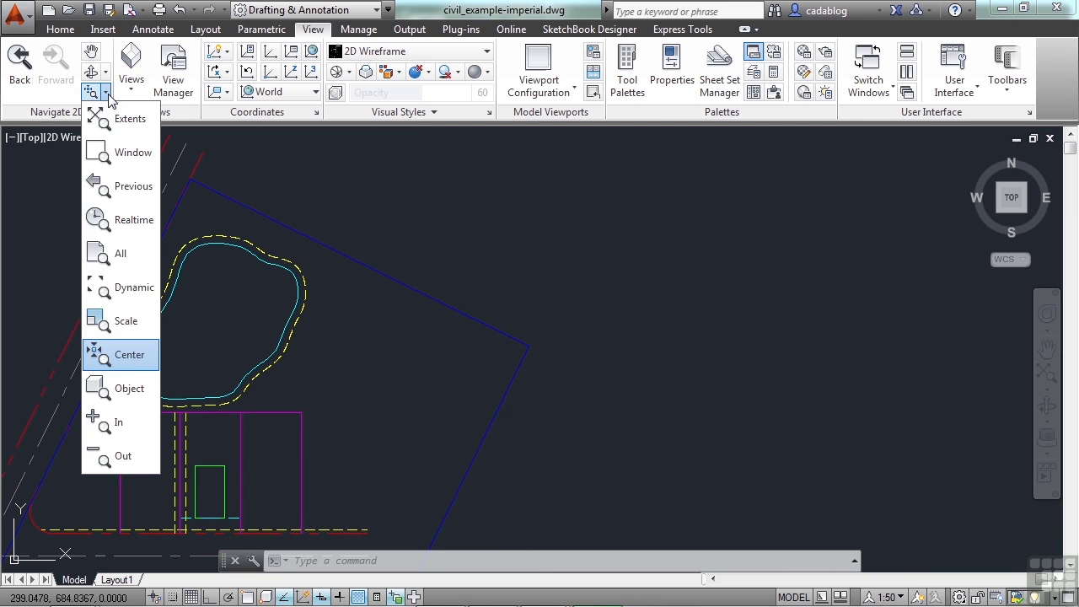
Zoom Object onto the small green rectangle
click(131, 393)
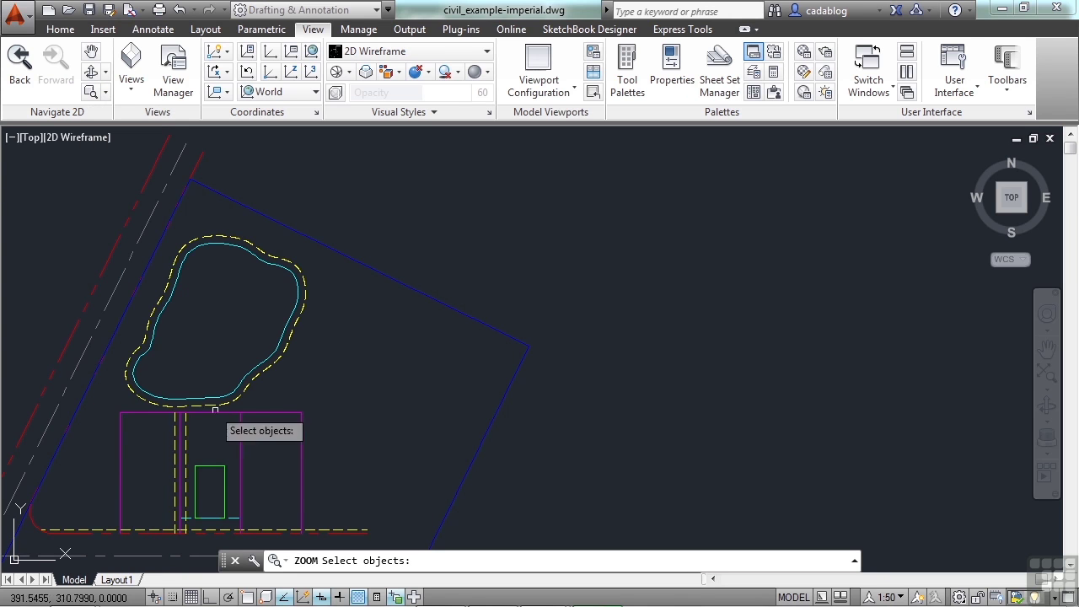
click(217, 465)
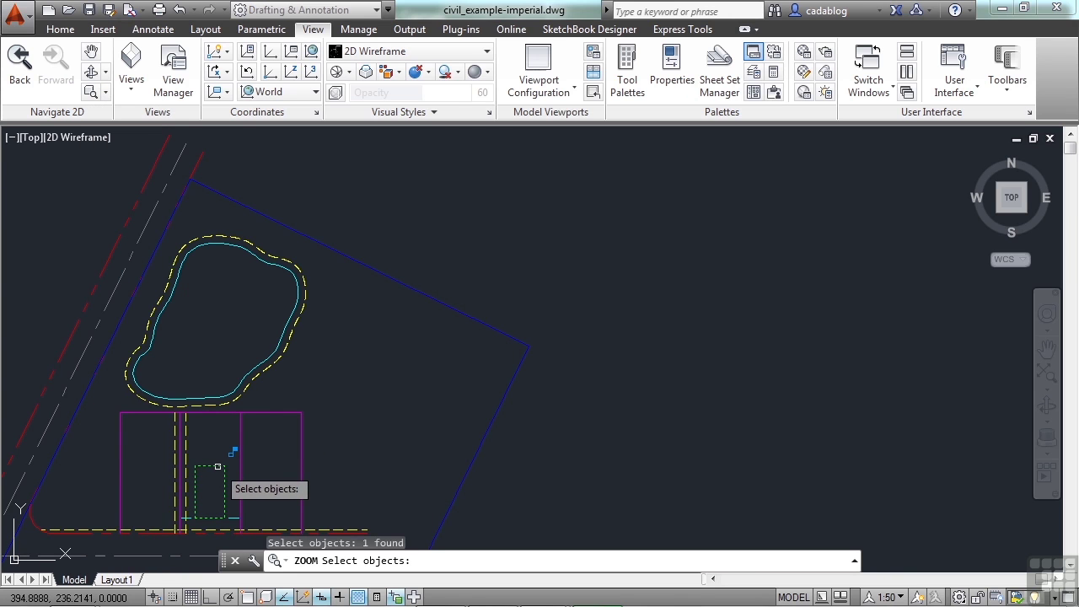
key(Return)
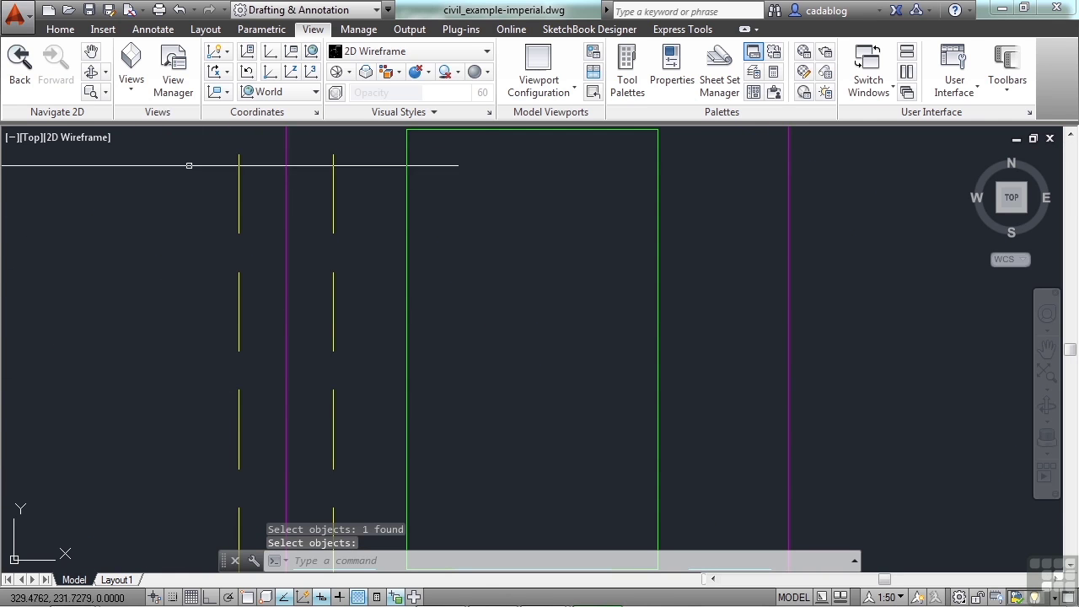
Zoom out to the full extents, then Zoom Object onto the green rectangle again
click(107, 94)
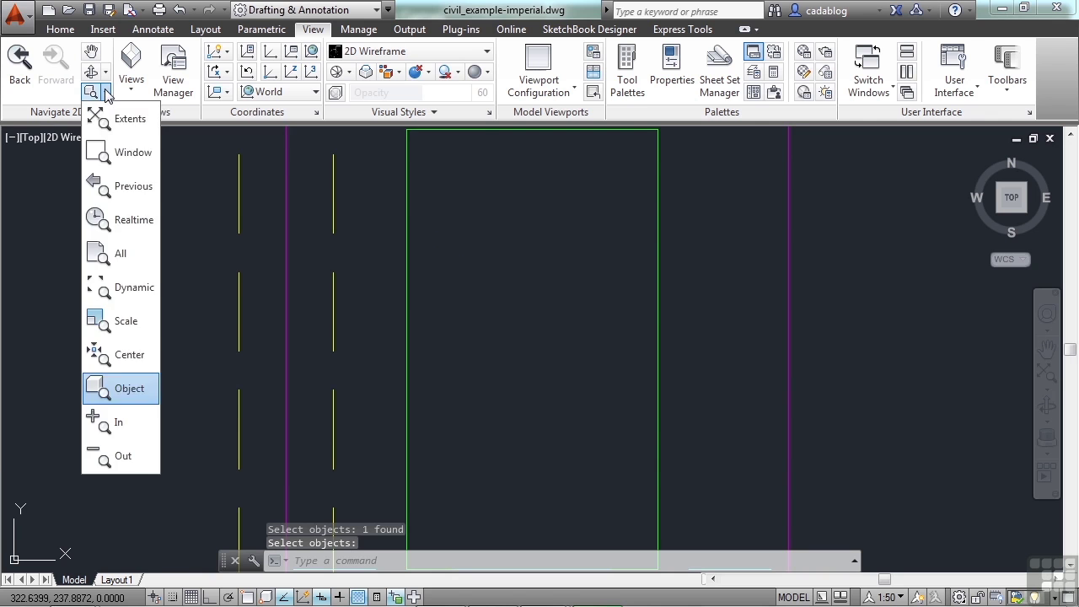
click(127, 149)
click(91, 91)
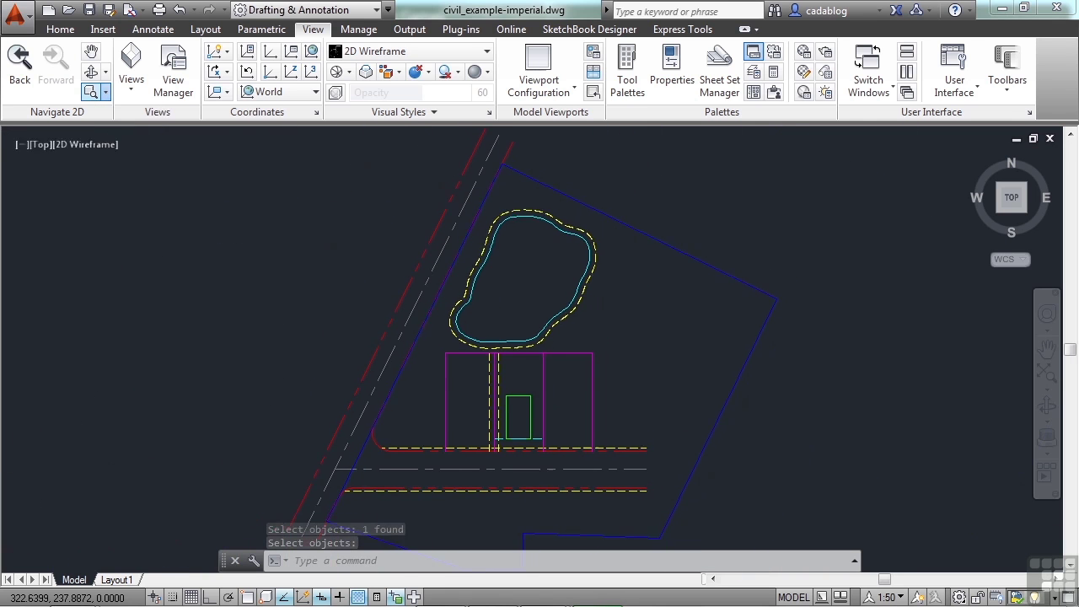
click(108, 94)
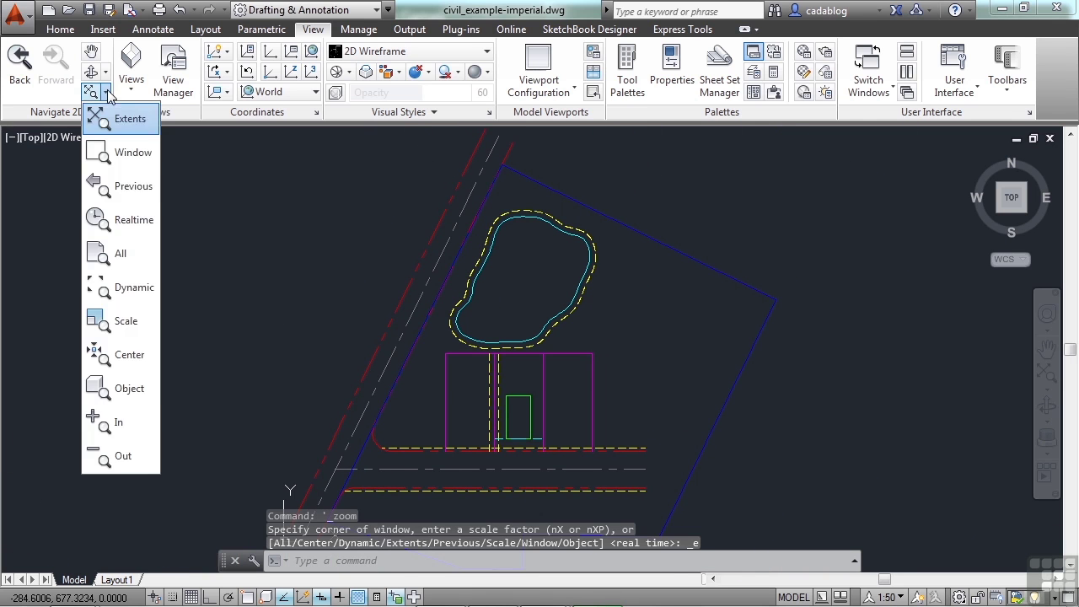
click(122, 389)
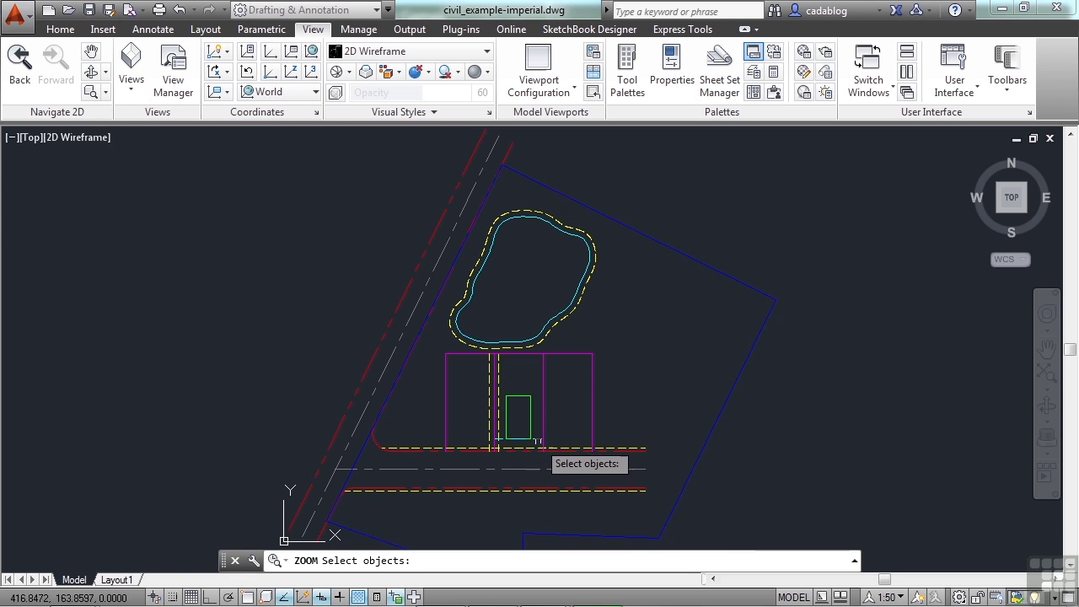
key(Return)
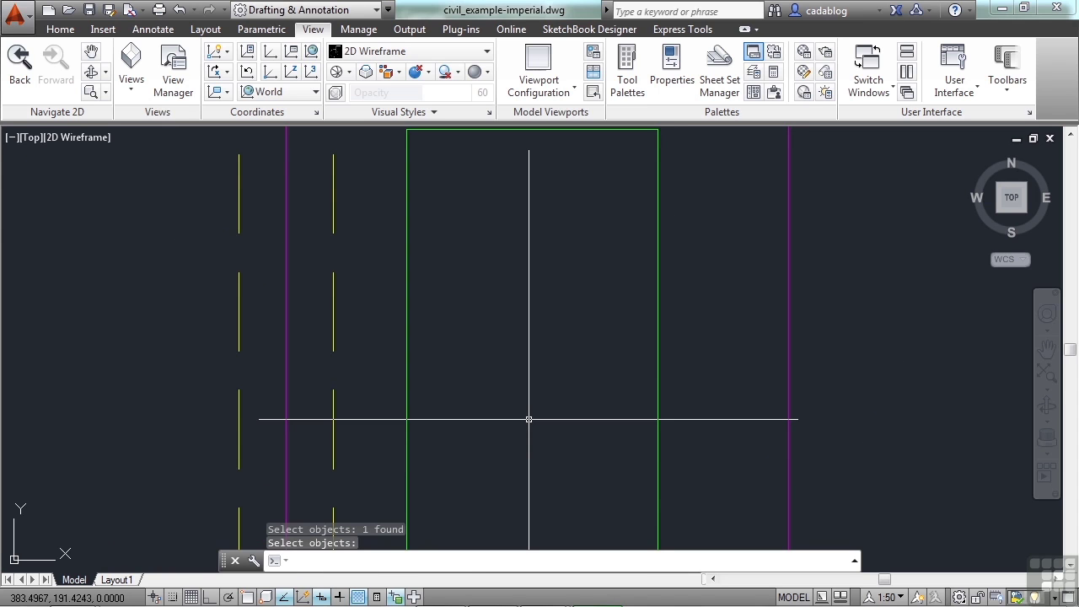
click(104, 93)
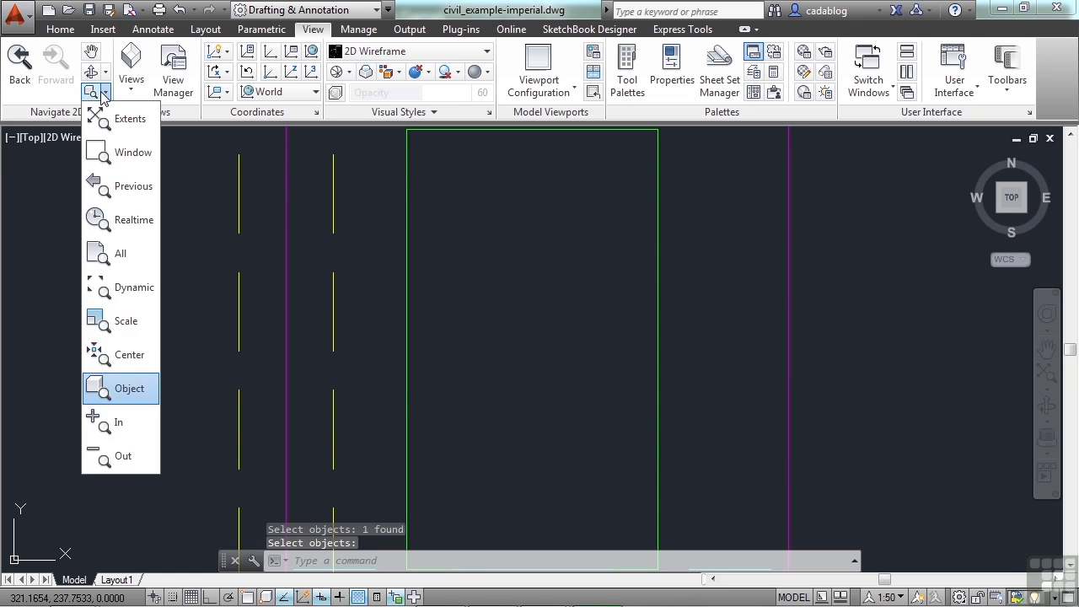
click(119, 422)
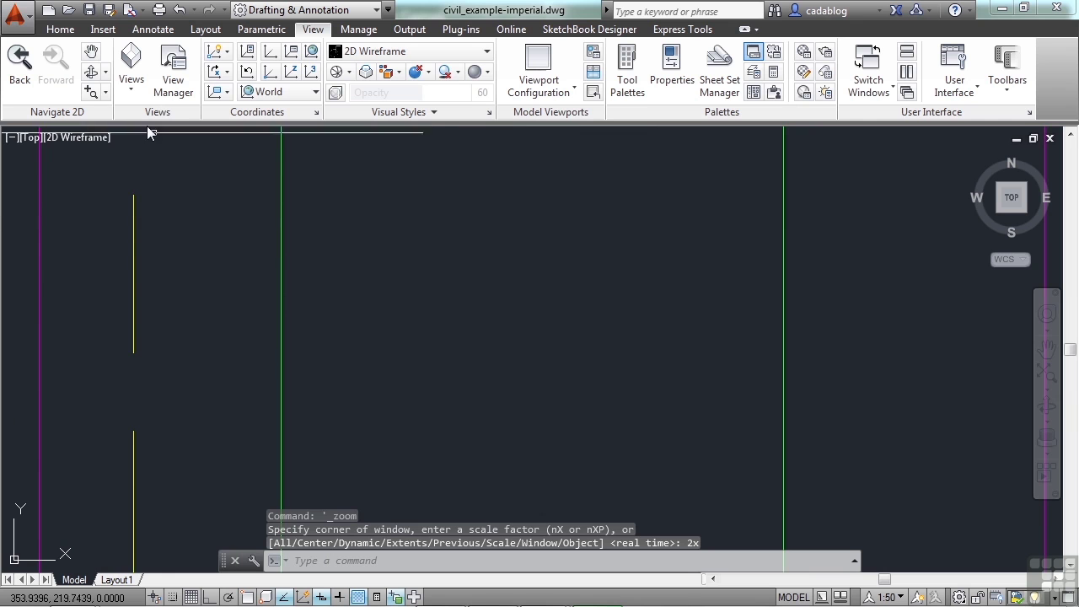
click(106, 92)
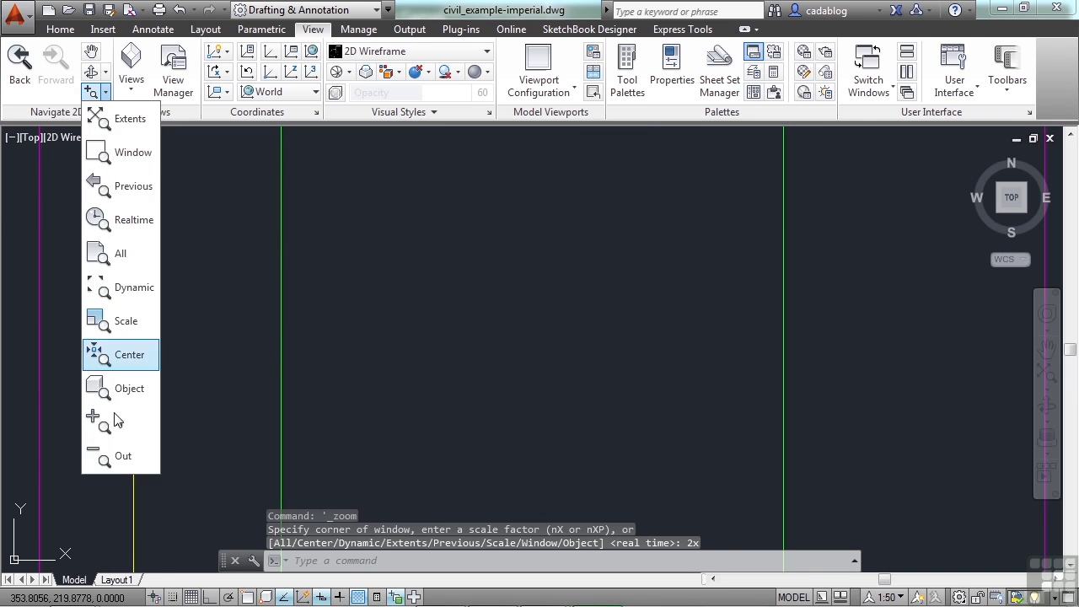
click(111, 455)
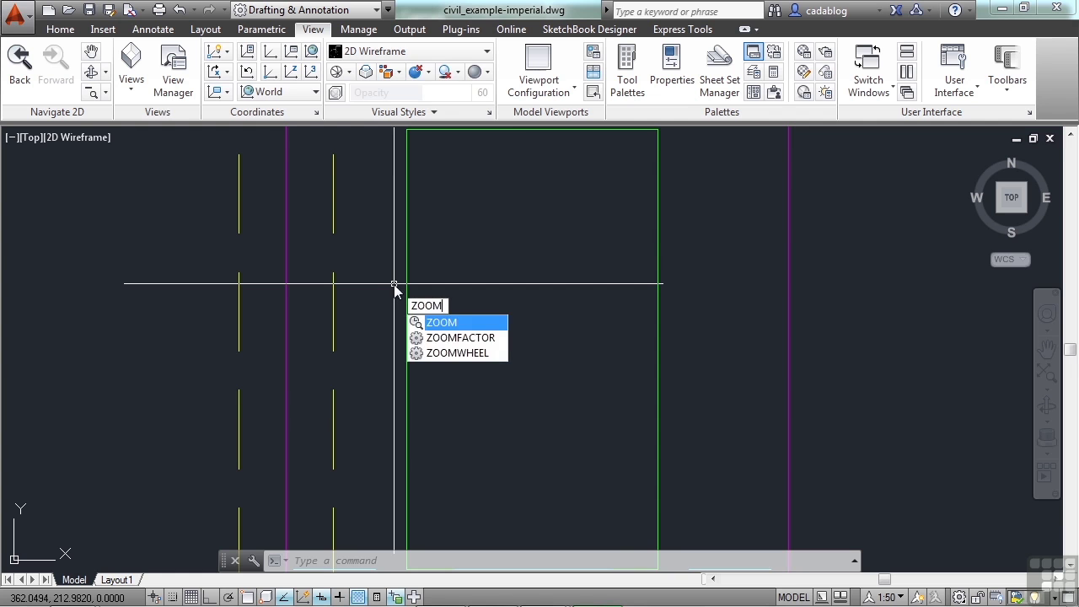
Zoom to extents to show the pond, buildings, roads and blue lot boundary
key(Return)
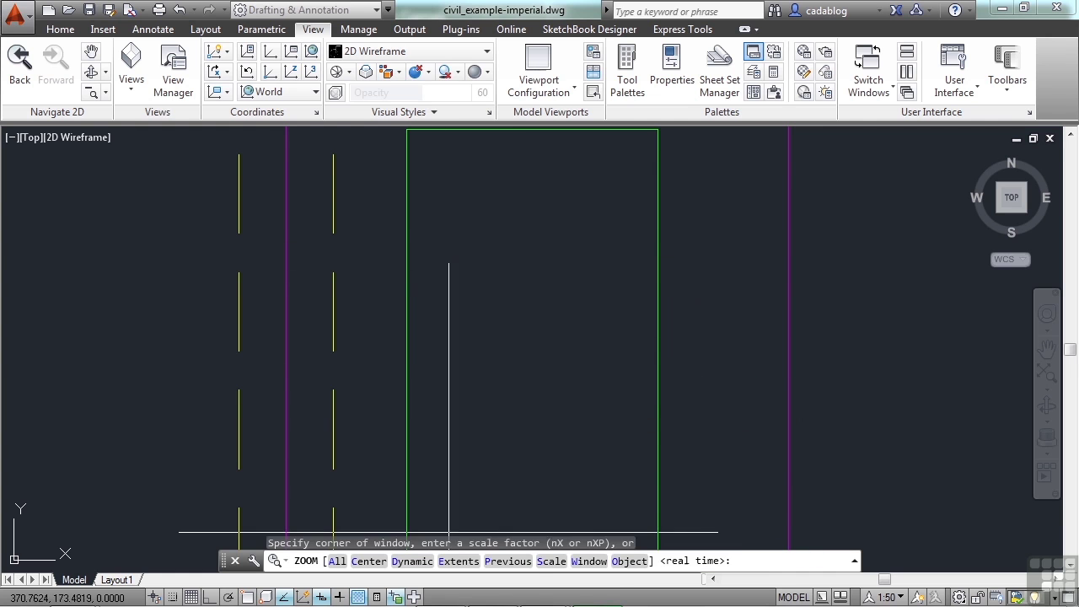
key(Escape)
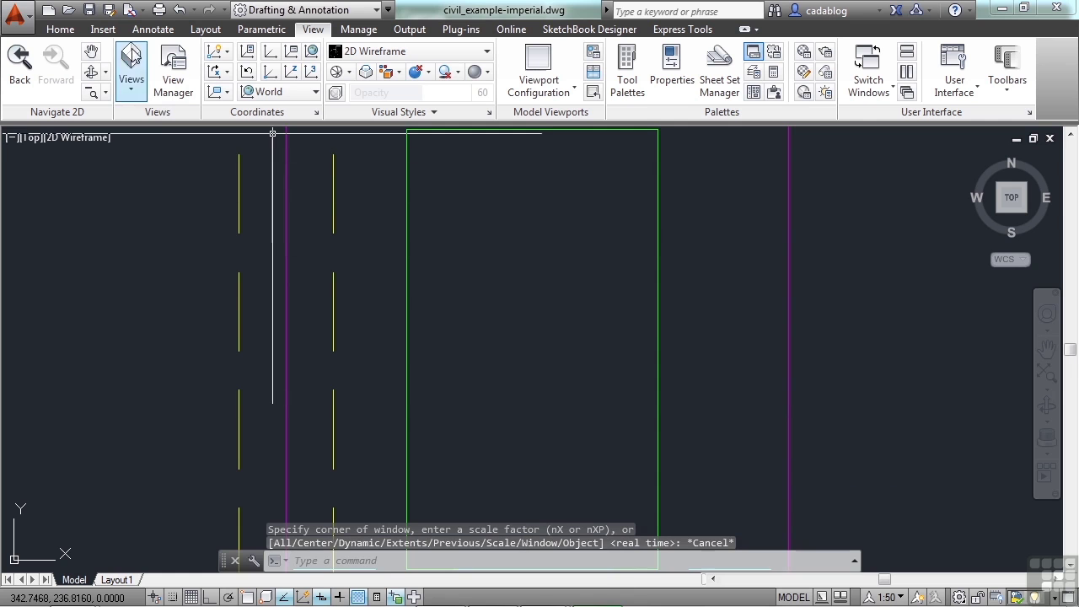
click(105, 93)
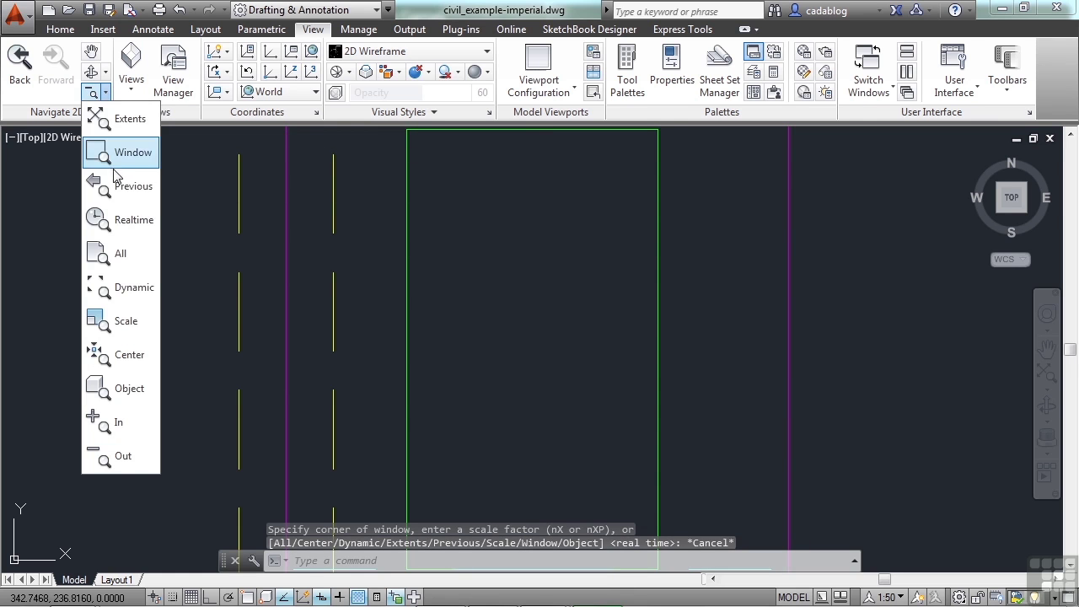
click(130, 119)
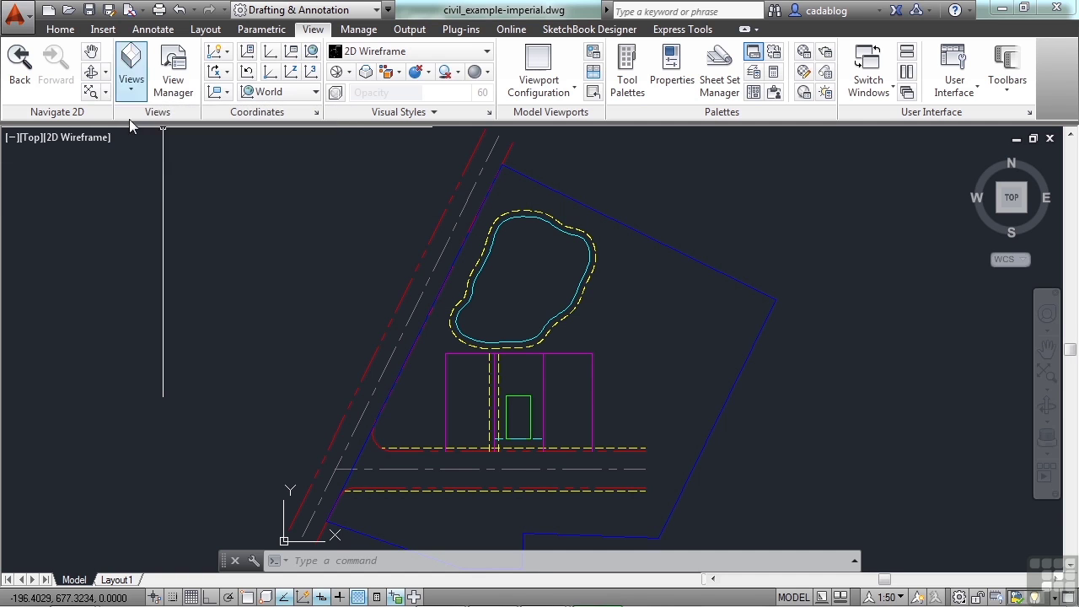
Wheel-zoom out until the pond, buildings, road and blue lot boundary all fit
scroll(526, 324, up, 5)
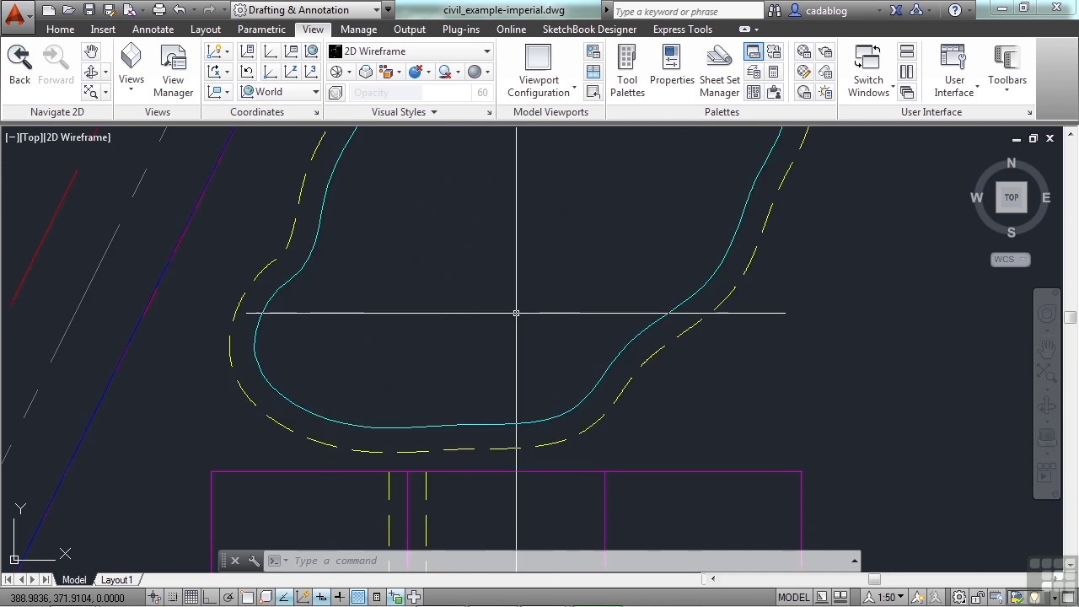
scroll(515, 312, down, 5)
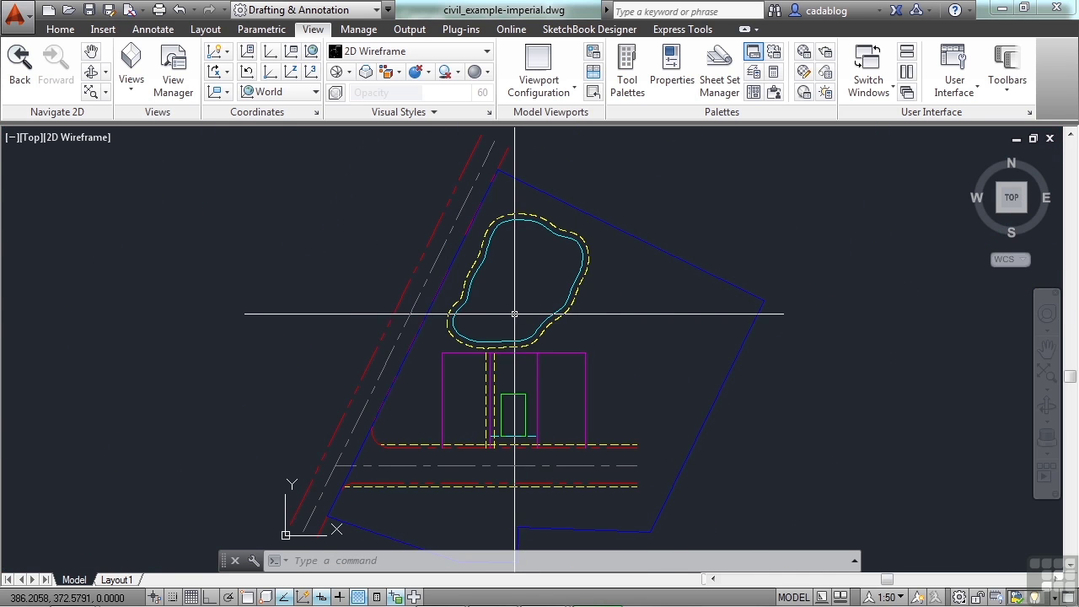
scroll(808, 295, up, 5)
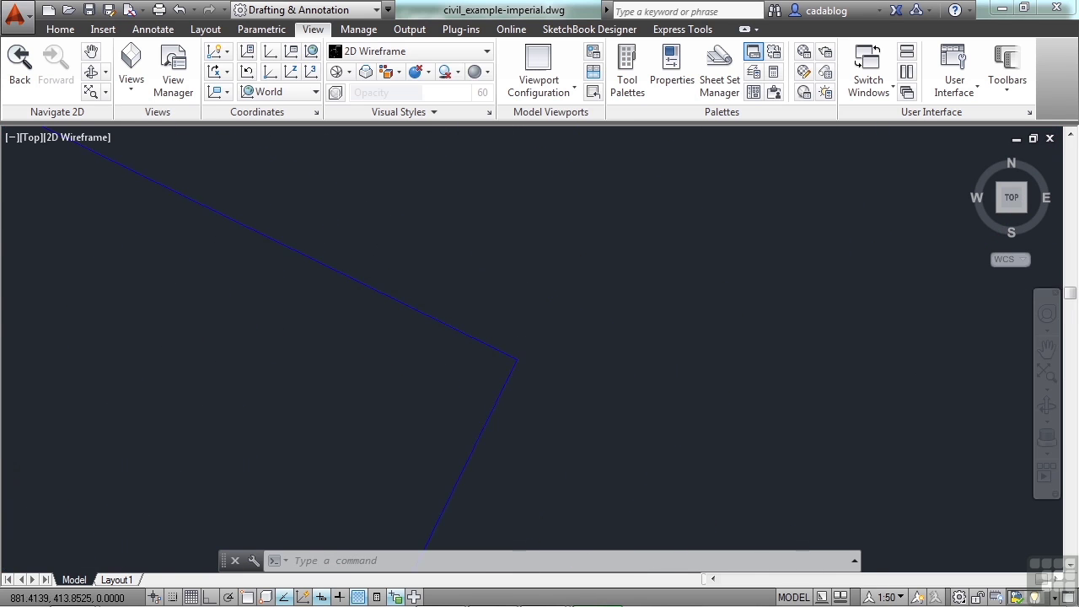
scroll(802, 289, down, 5)
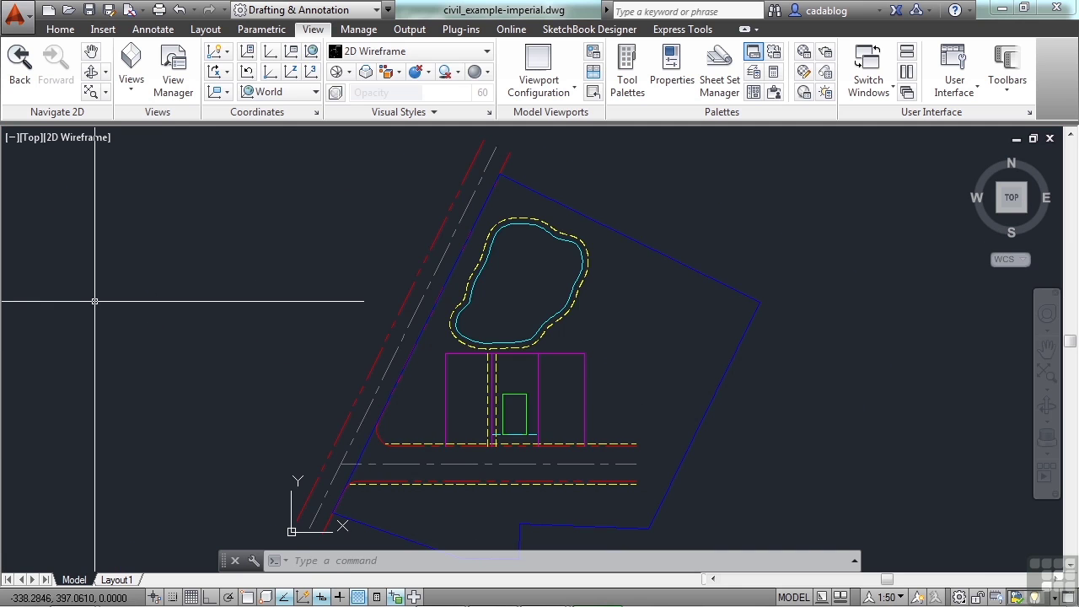
scroll(94, 301, up, 5)
scroll(96, 301, down, 5)
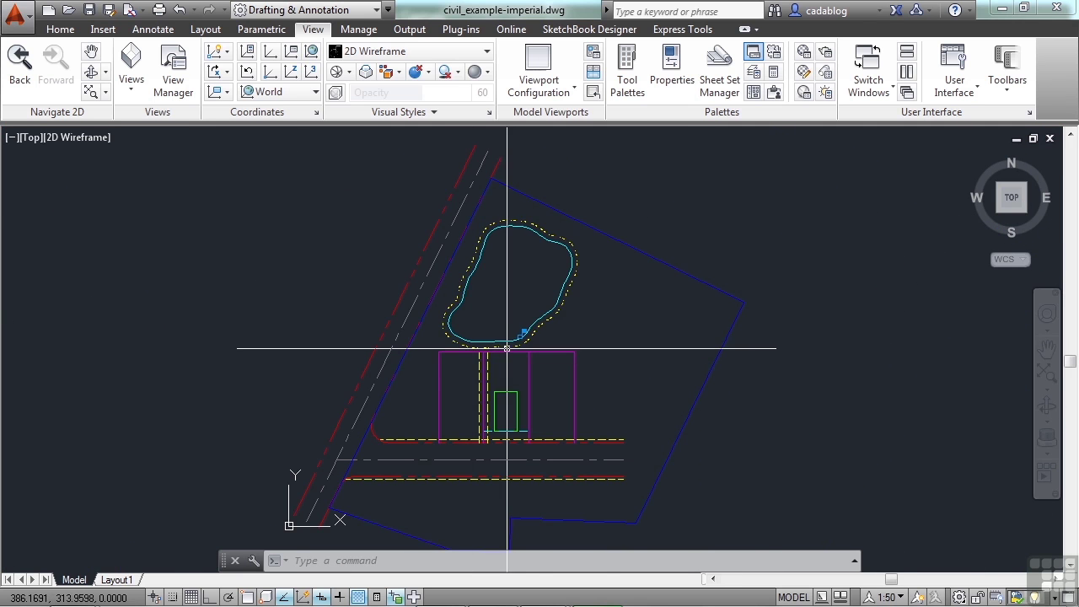
scroll(516, 305, up, 4)
scroll(510, 309, down, 3)
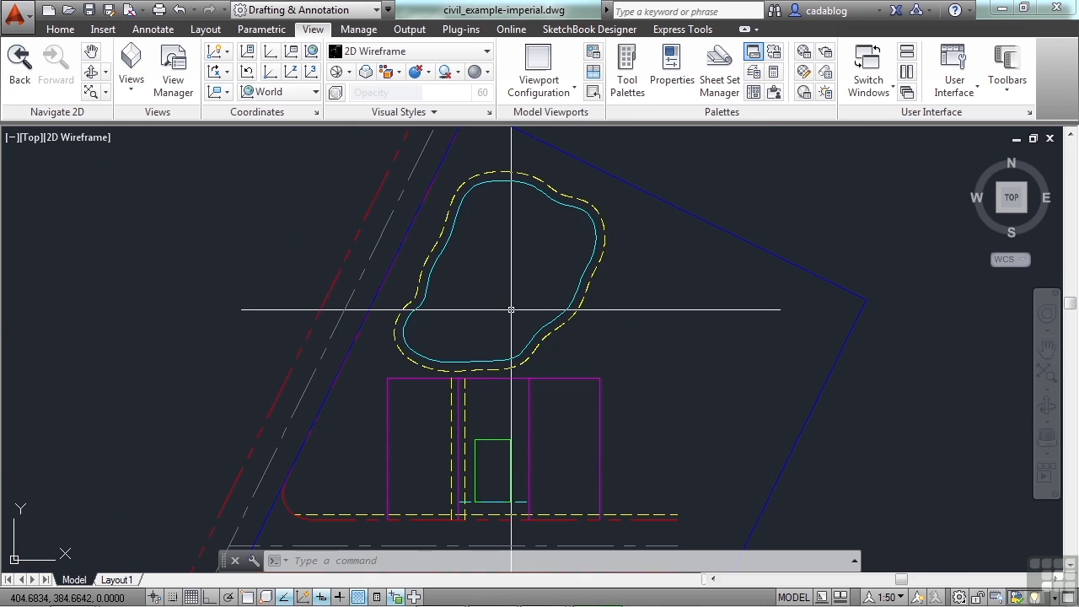
scroll(509, 309, up, 6)
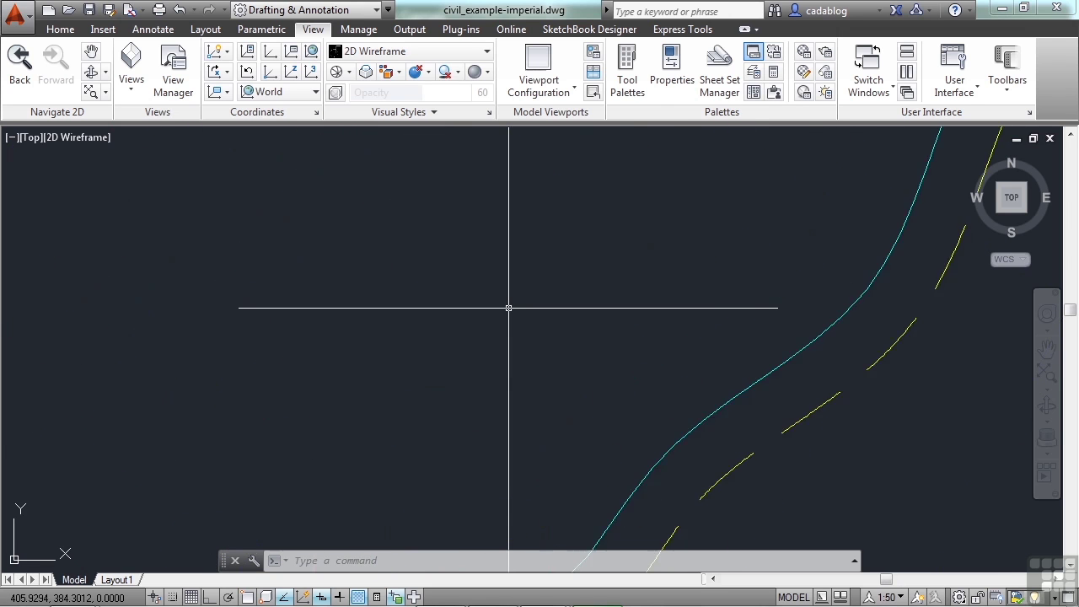
scroll(509, 308, down, 6)
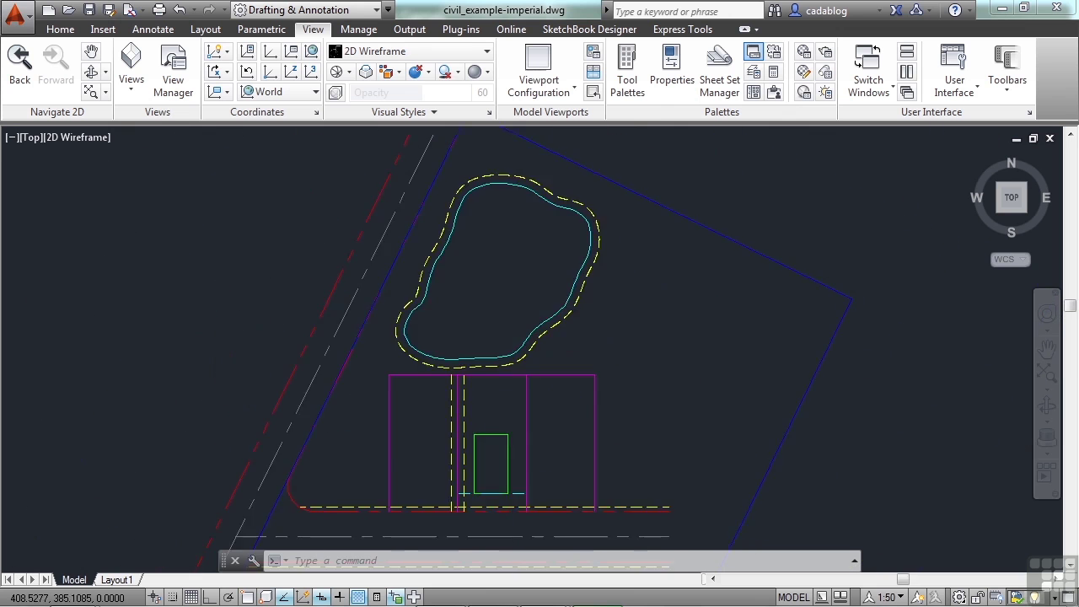
scroll(511, 308, down, 2)
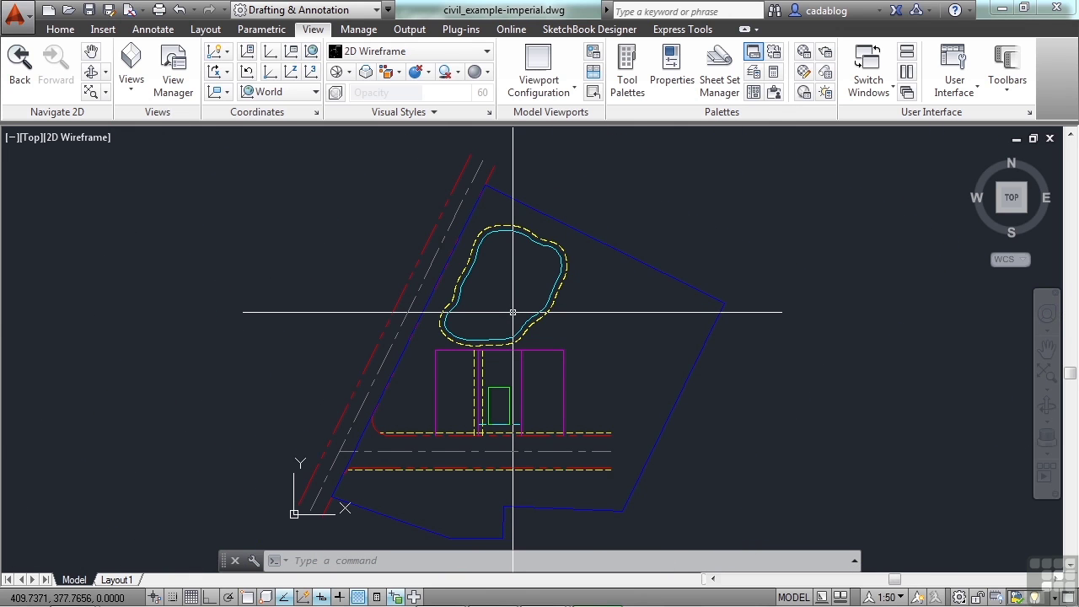
Draw a four-point magenta LINE across the building, zooming to extents before ending it
text(l)
key(Return)
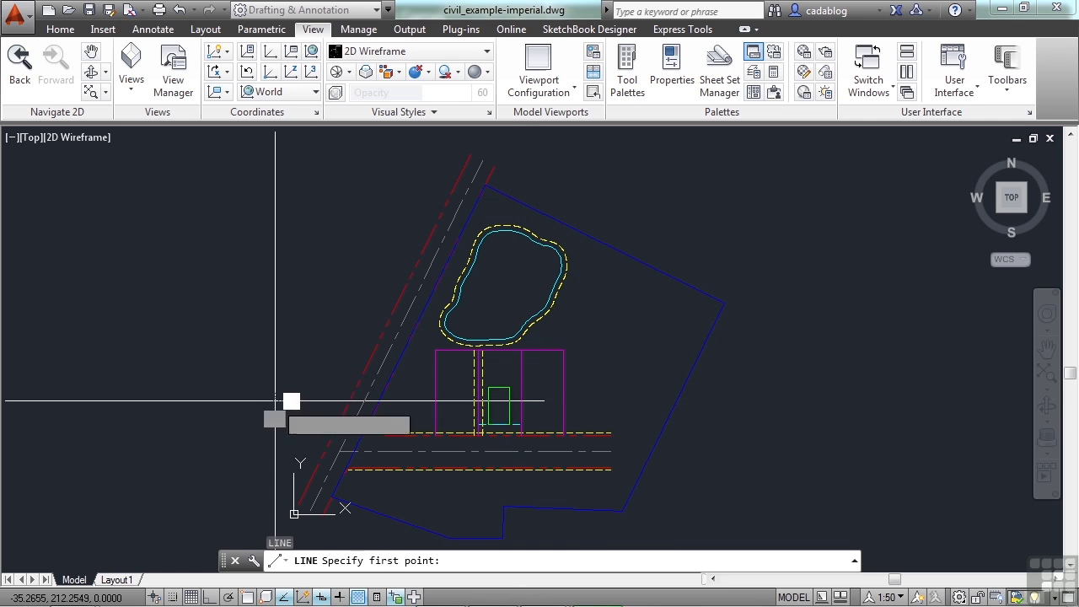
click(276, 400)
scroll(472, 363, up, 6)
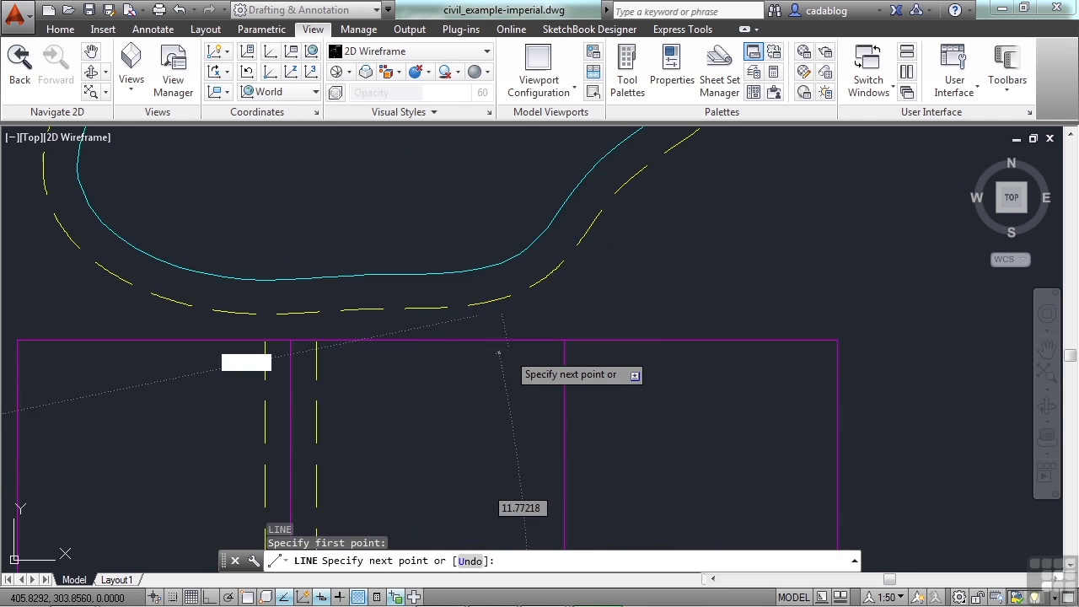
click(507, 352)
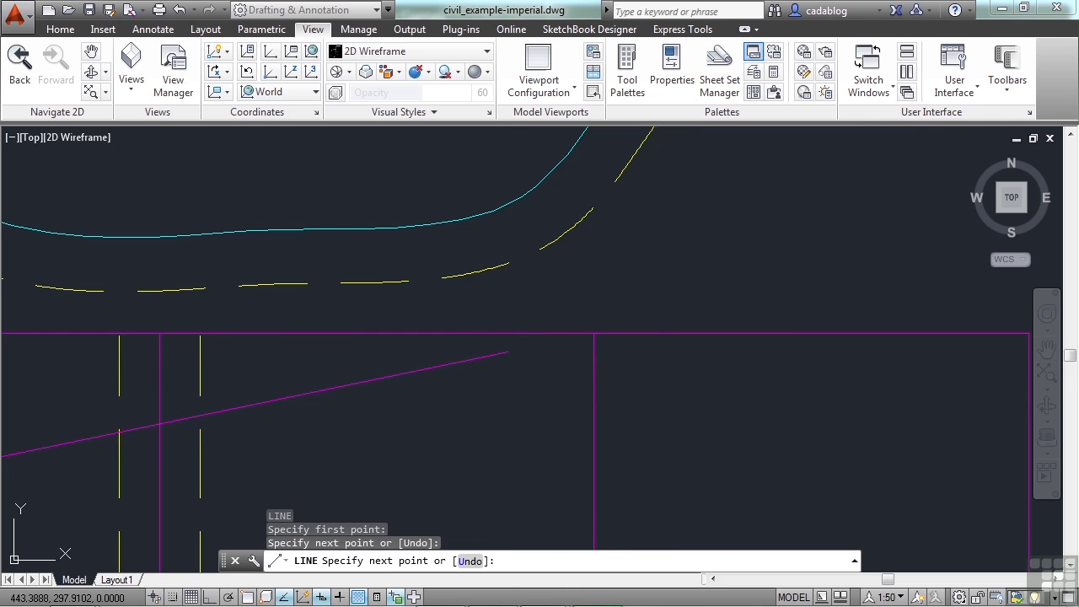
click(689, 381)
scroll(590, 387, down, 6)
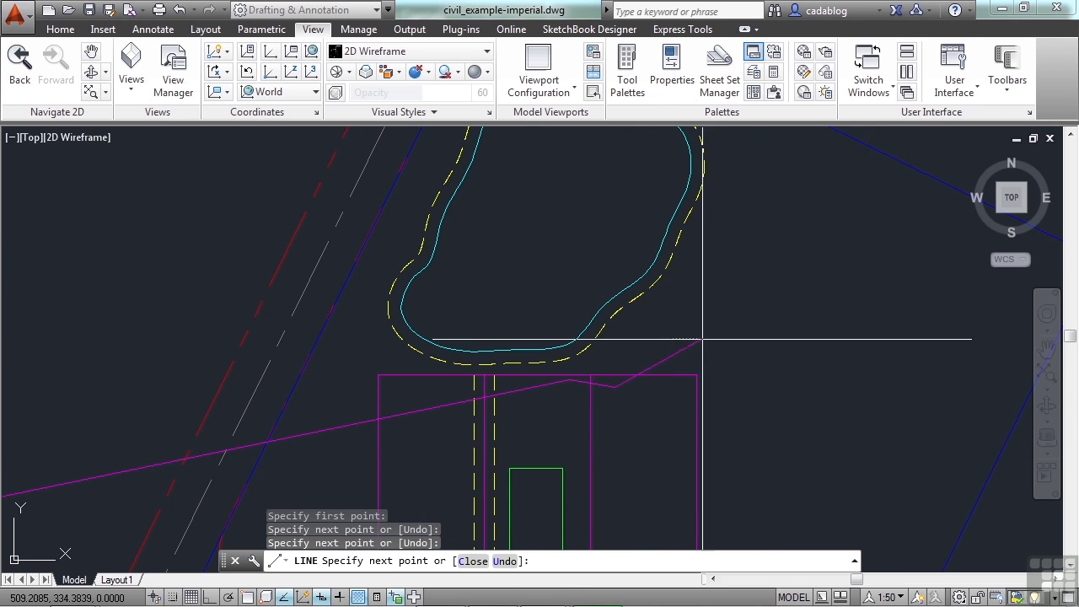
click(696, 331)
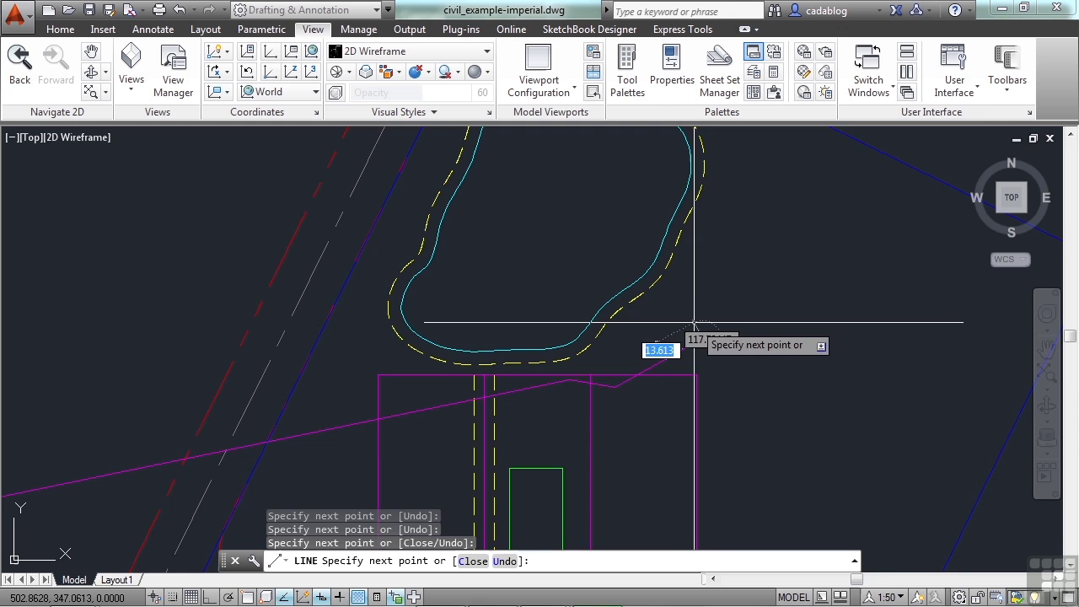
middle_click(693, 322)
middle_click(693, 322)
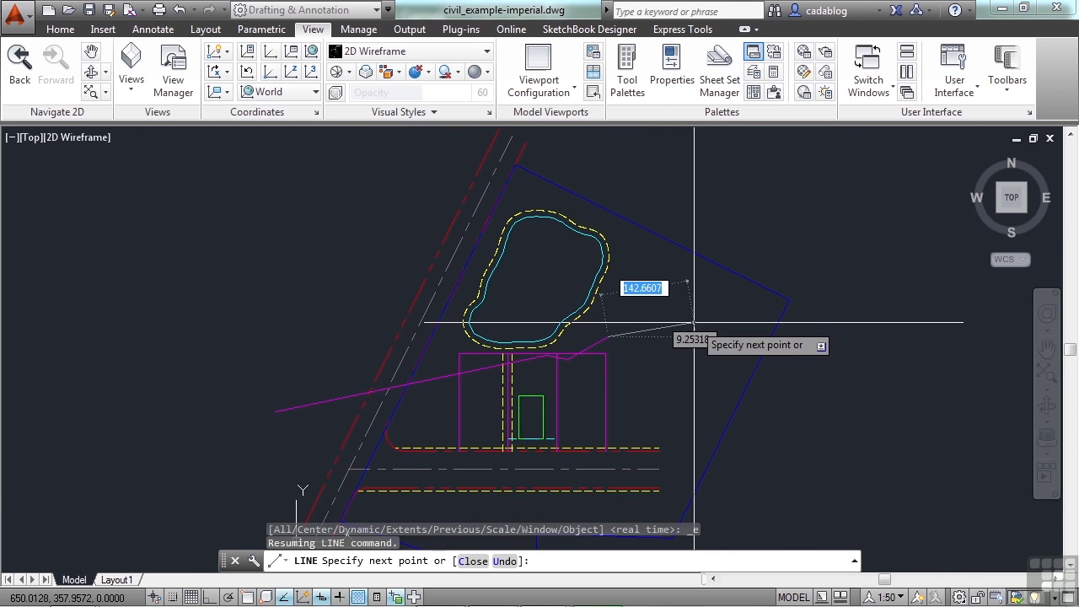
key(Escape)
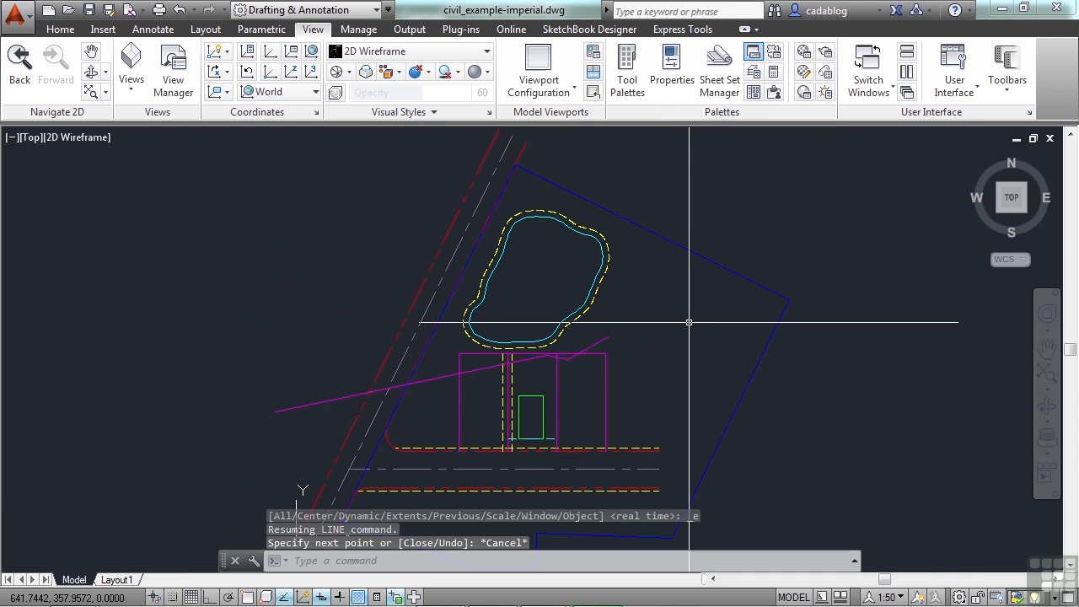
Zoom to extents and check the new line's layer in its rollover tooltip
middle_click(689, 322)
middle_click(689, 322)
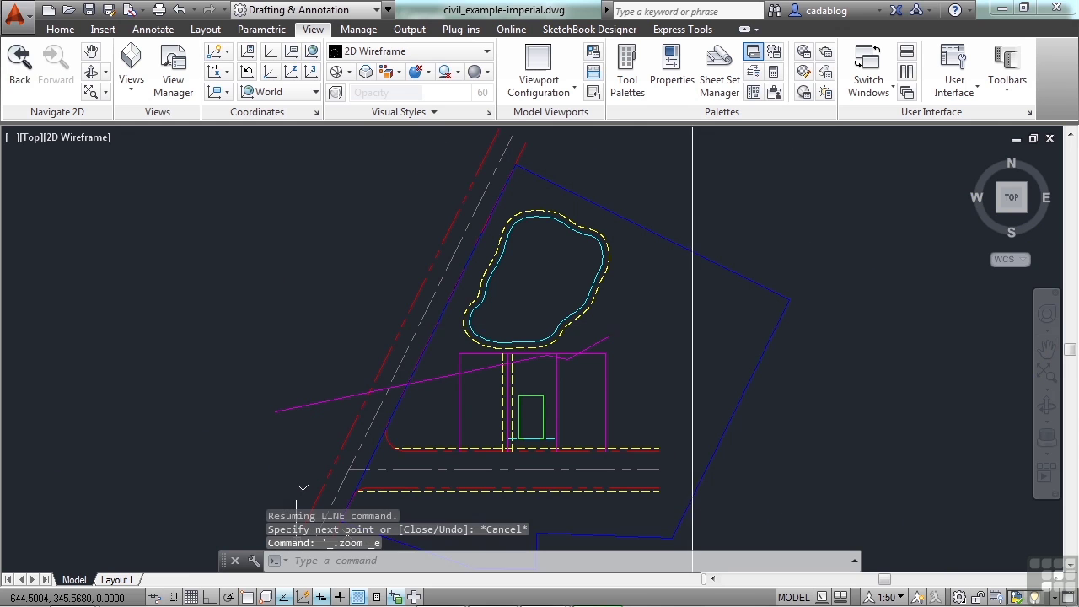
scroll(589, 343, up, 3)
scroll(589, 343, down, 3)
scroll(589, 343, up, 3)
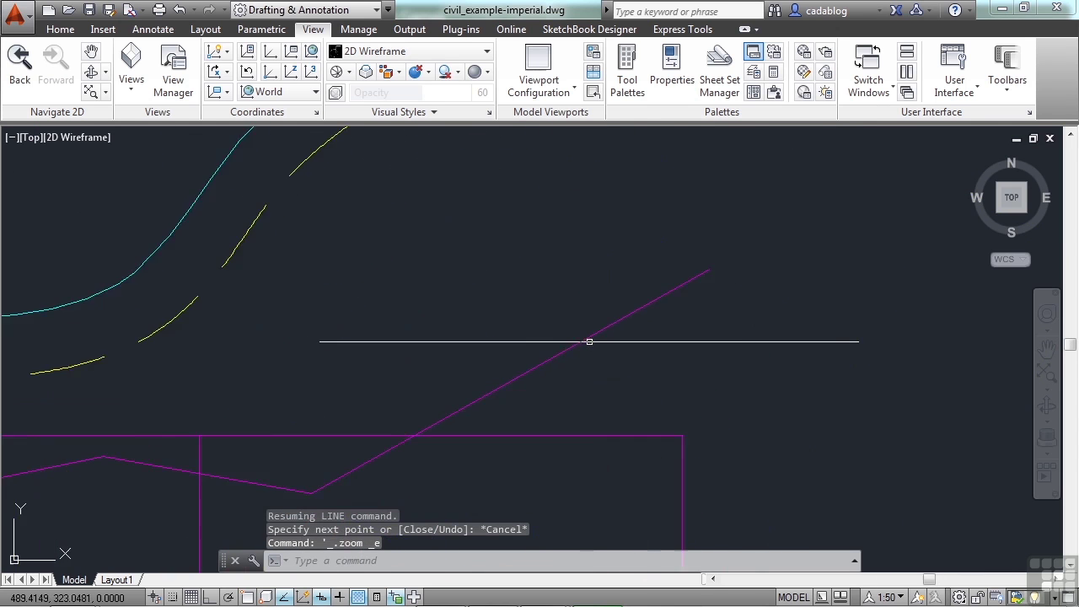
scroll(589, 341, down, 3)
mouse_move(591, 335)
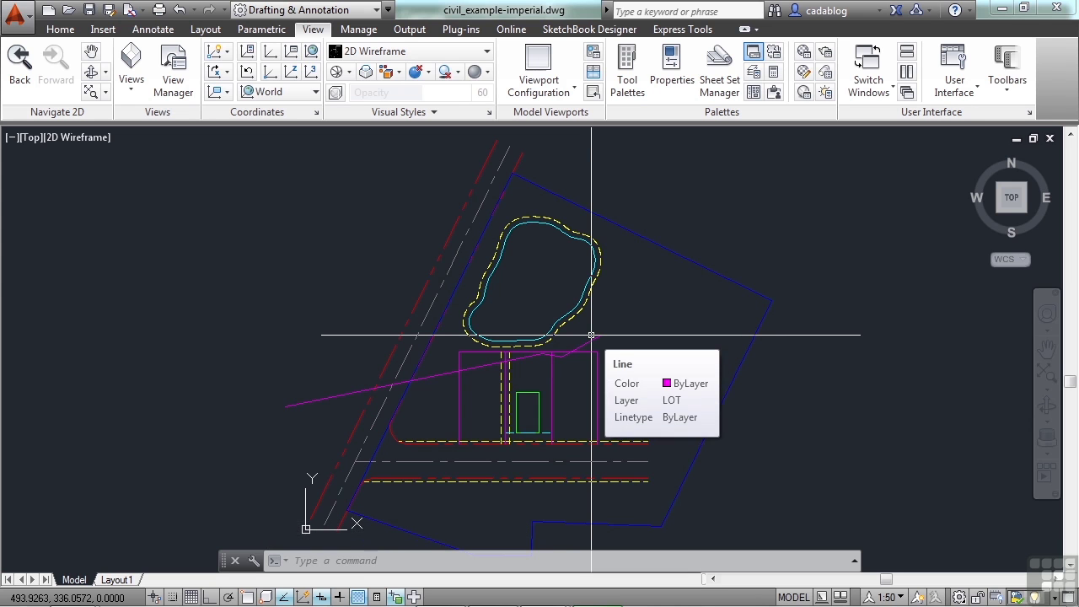
Pan and wheel-zoom to frame the building, road and lower site boundary
middle_drag(484, 314, 700, 292)
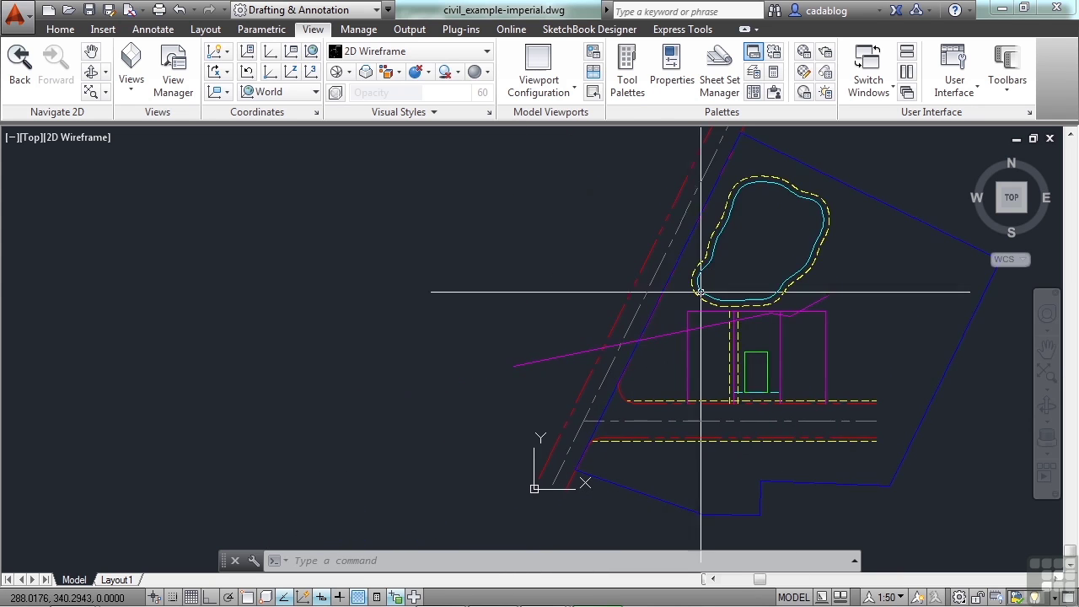
scroll(700, 293, up, 6)
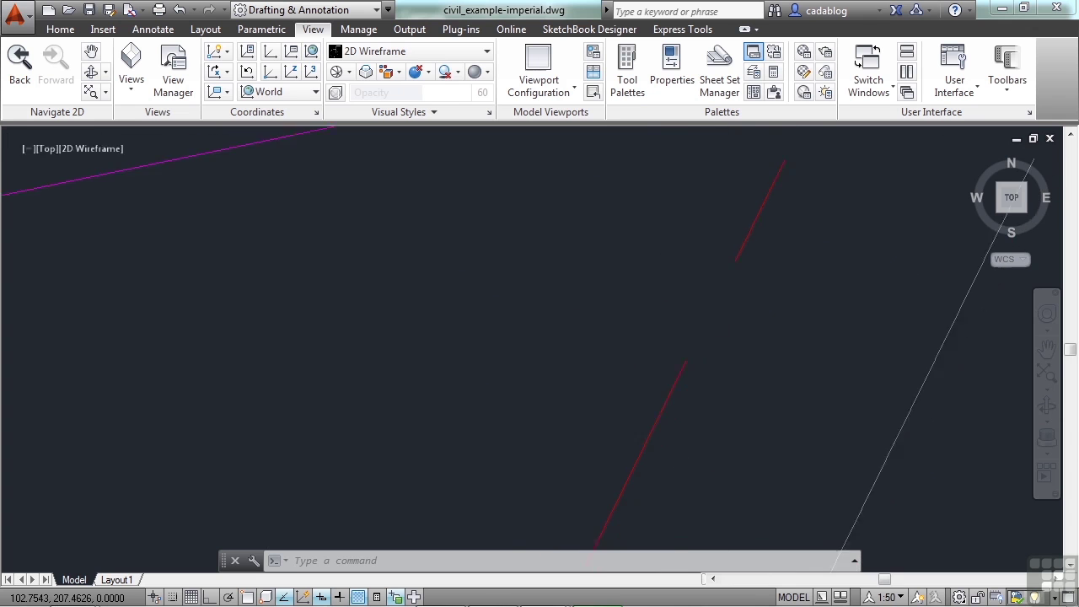
middle_click(700, 293)
scroll(759, 472, up, 5)
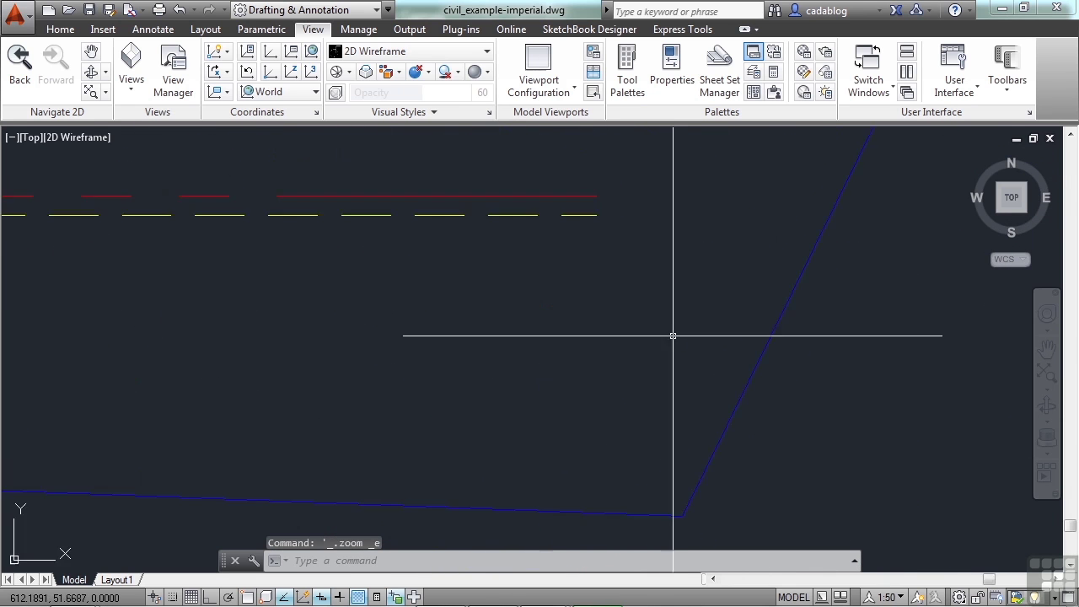
scroll(672, 336, up, 2)
scroll(631, 256, down, 5)
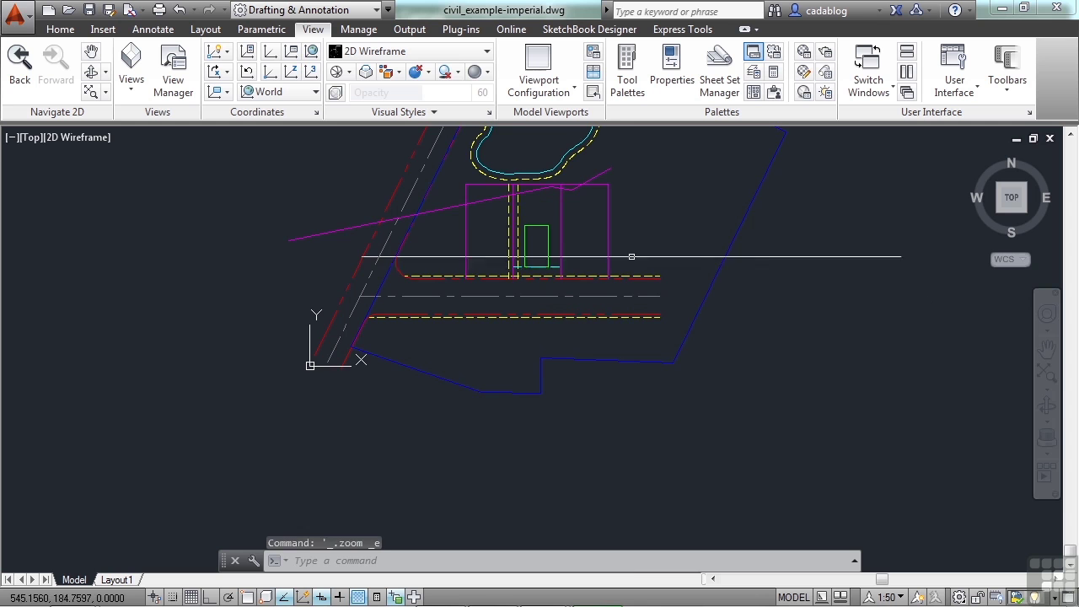
middle_drag(622, 244, 635, 318)
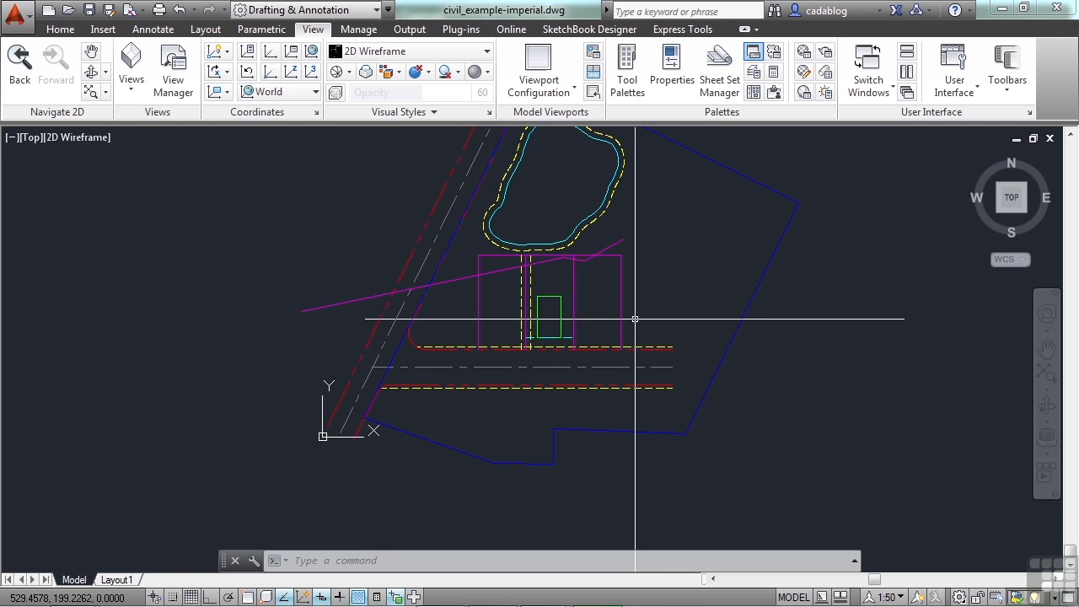
Window-zoom with ZOOM W onto the road beside the building
text(ZOOM)
key(Return)
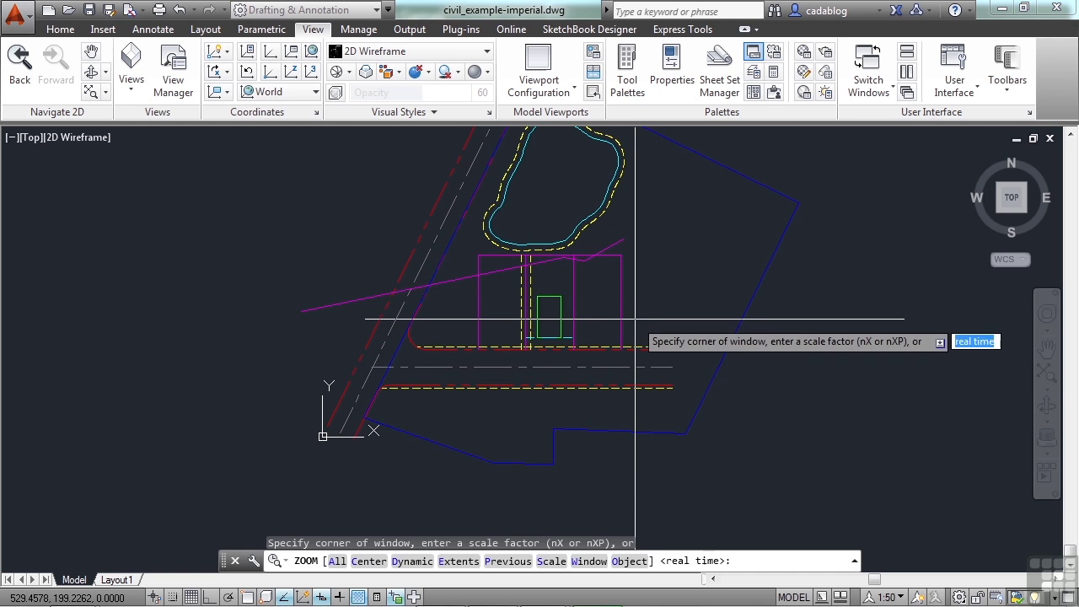
text(w)
key(Return)
click(635, 320)
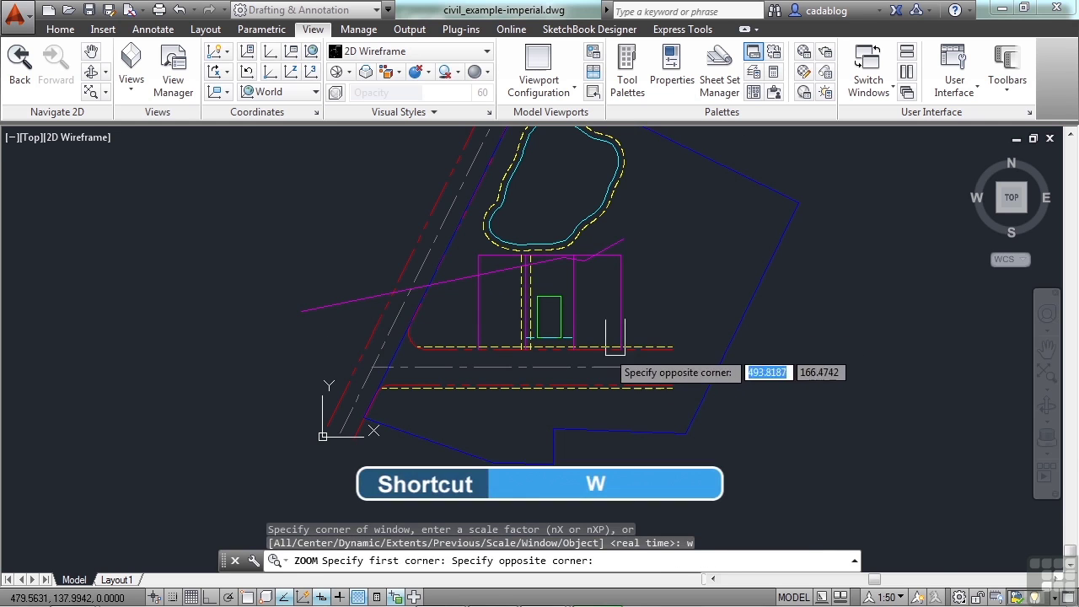
click(581, 353)
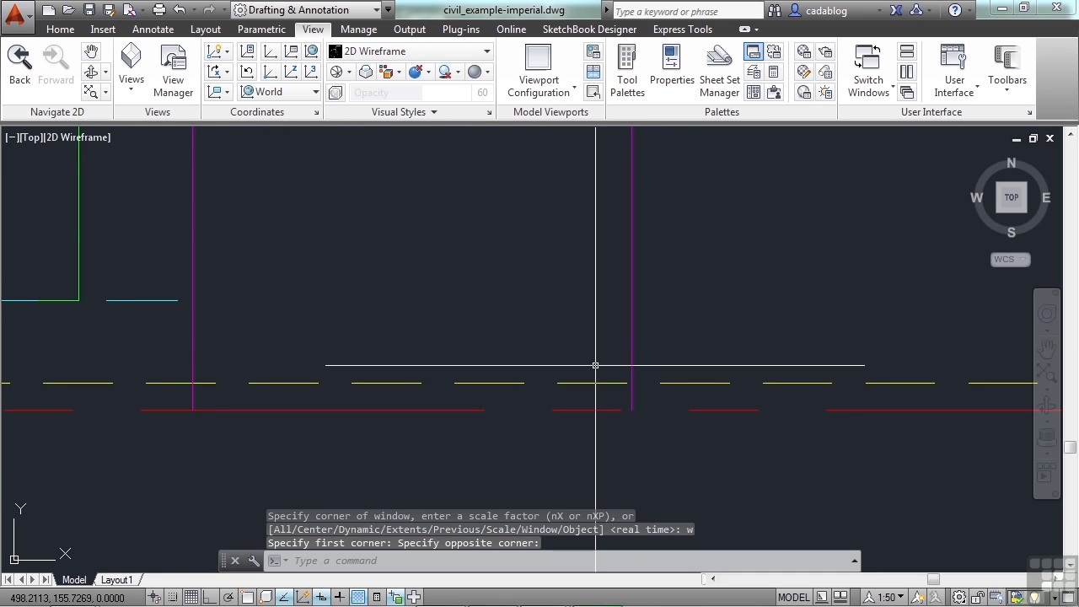
Window-zoom closer onto the road lines with Z, W
text(z)
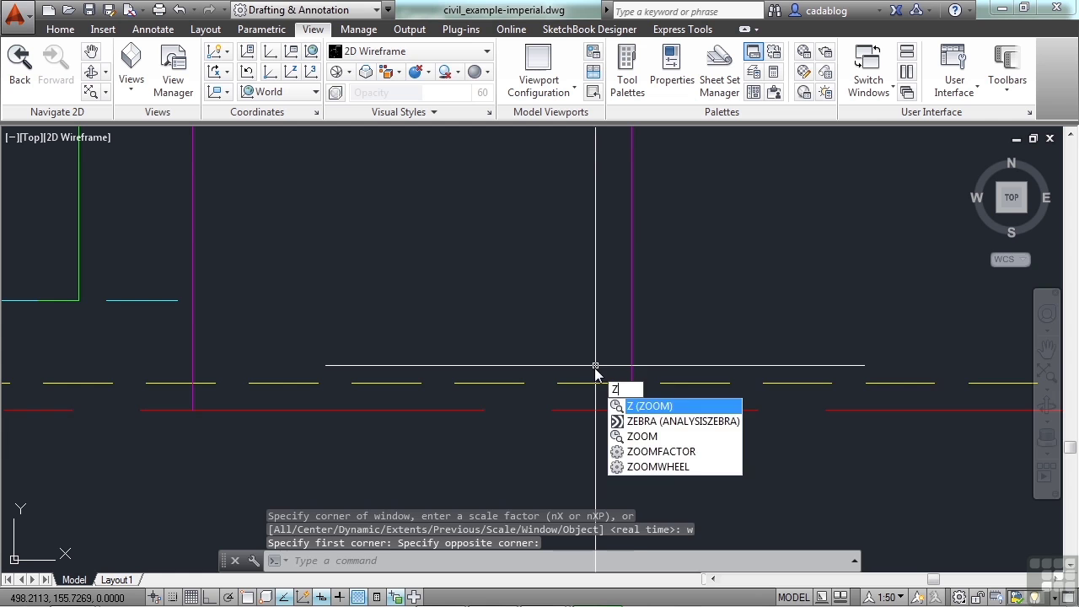
key(Return)
text(w)
key(Return)
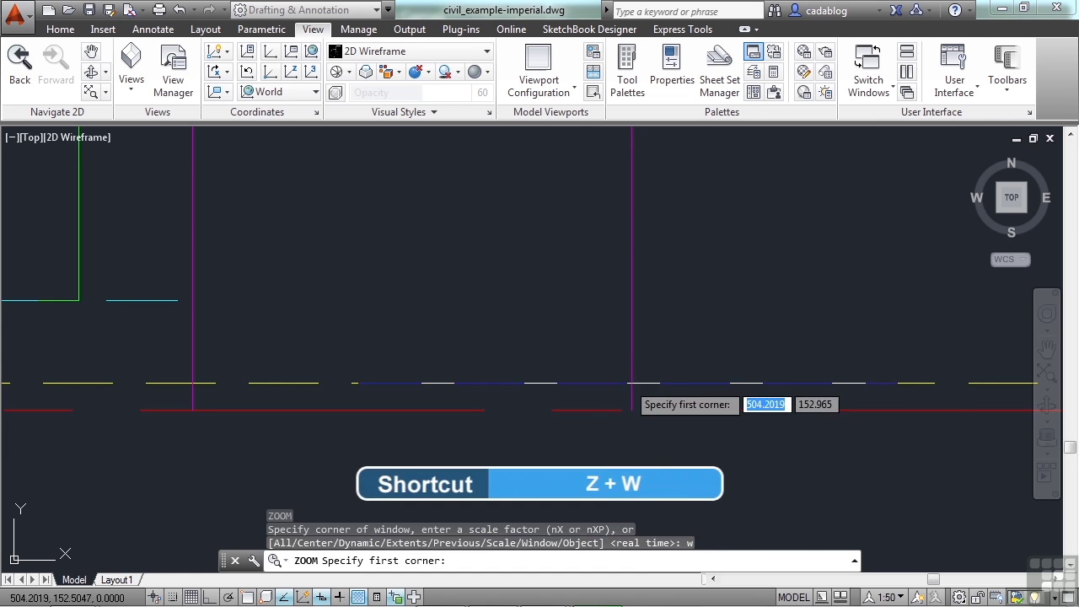
click(628, 419)
click(648, 371)
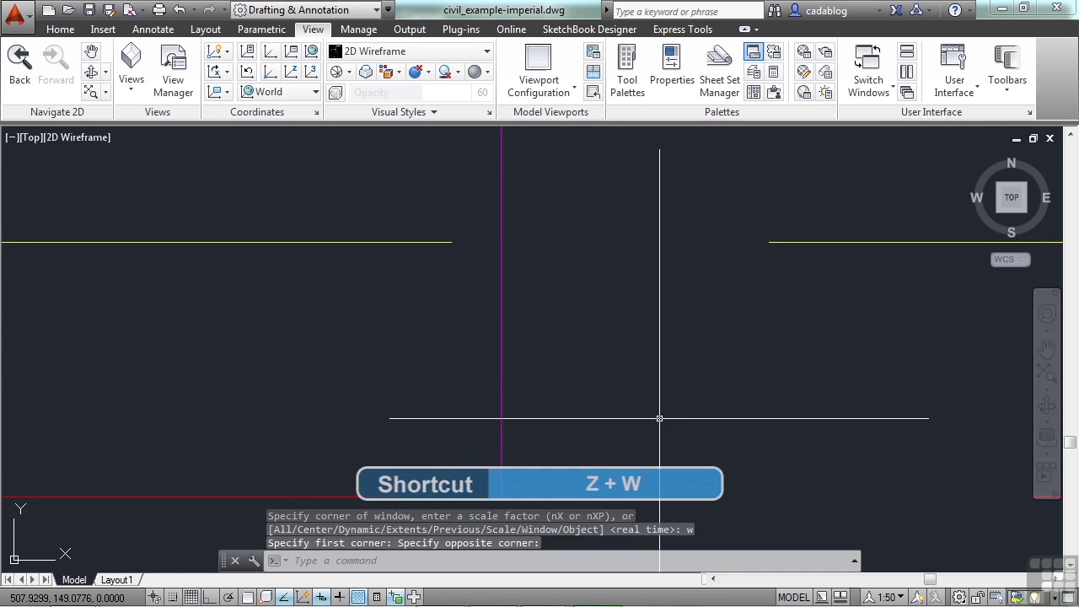
Zoom to the full drawing extents with Z, E
text(z)
key(Return)
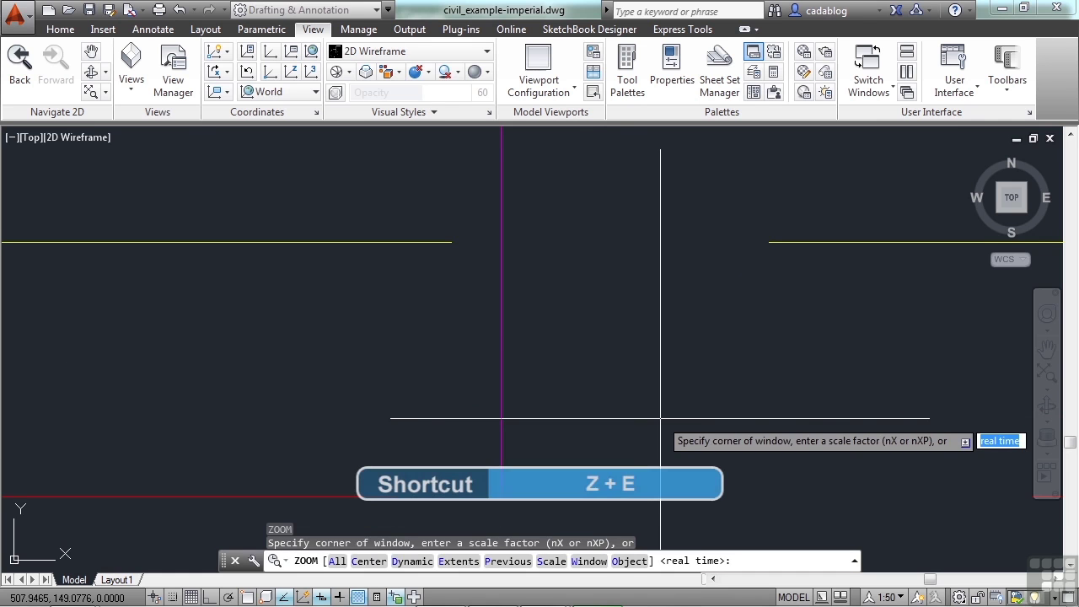
text(e)
key(Return)
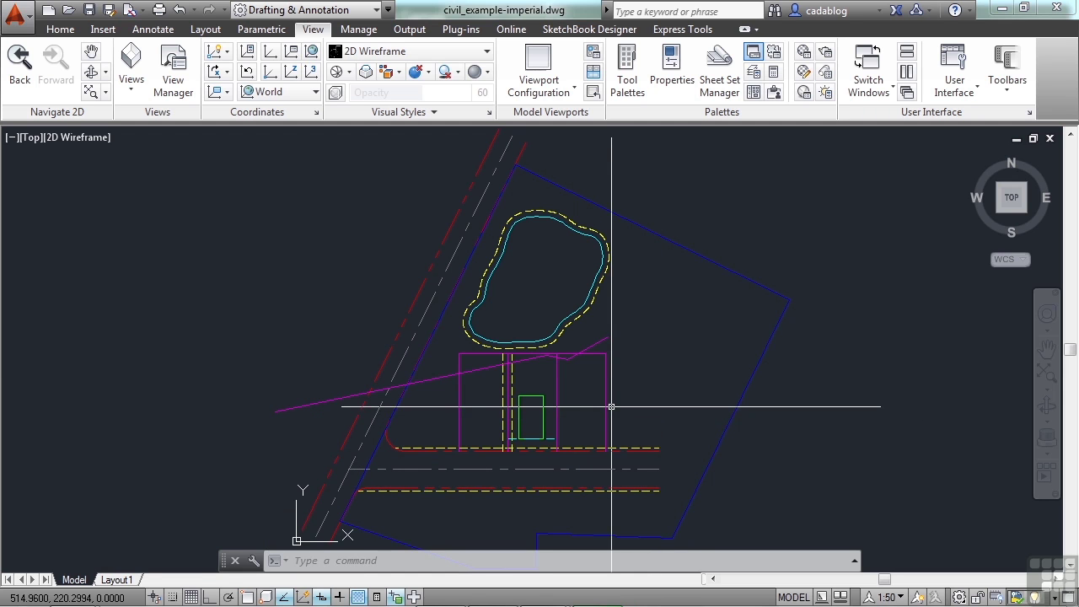
key(Return)
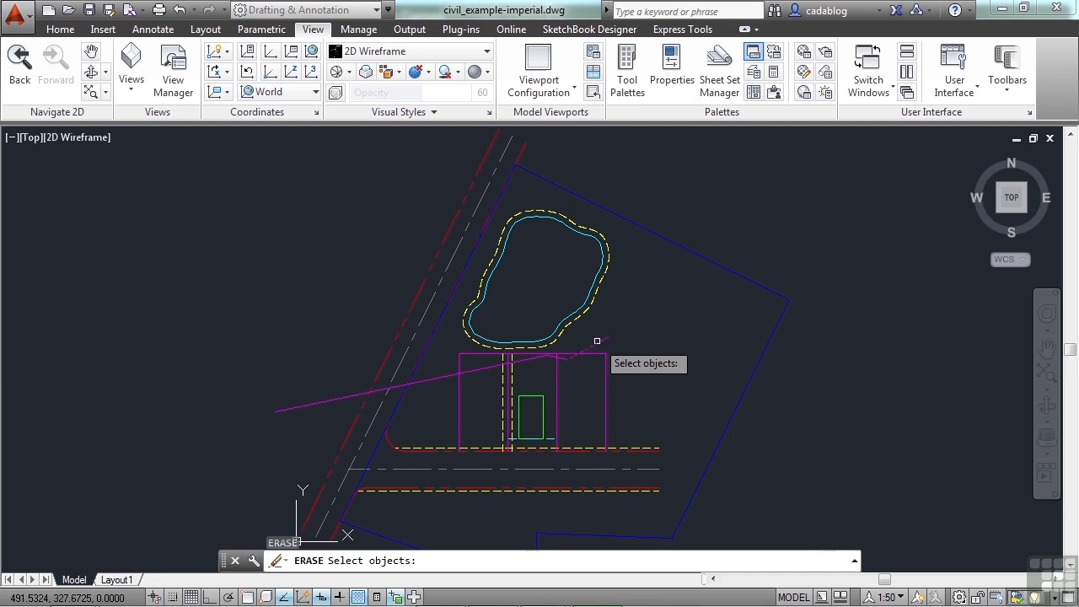
click(569, 354)
key(Escape)
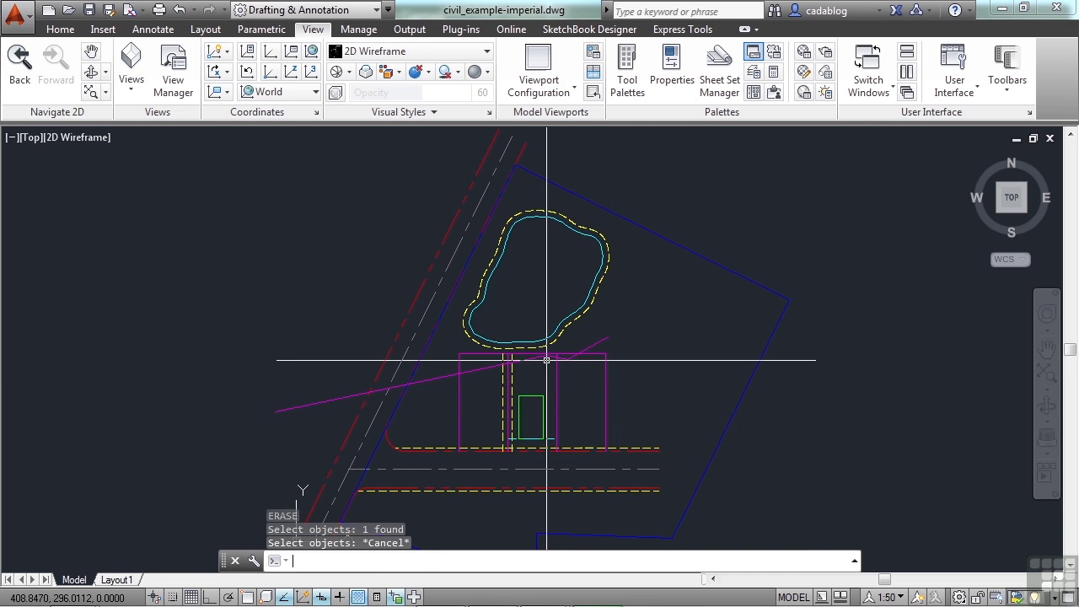